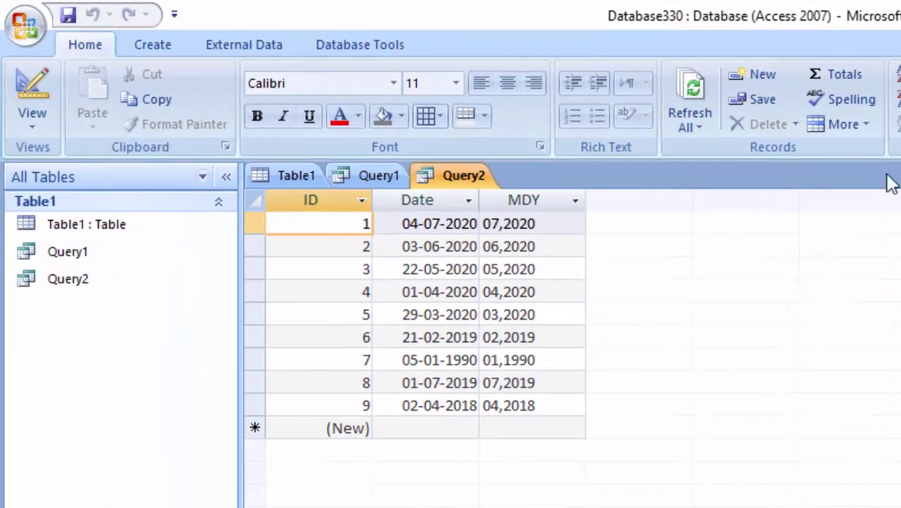
# Review Table1's dates, then view Query1's results with DMY values like July,2020
pyautogui.click(312, 175)
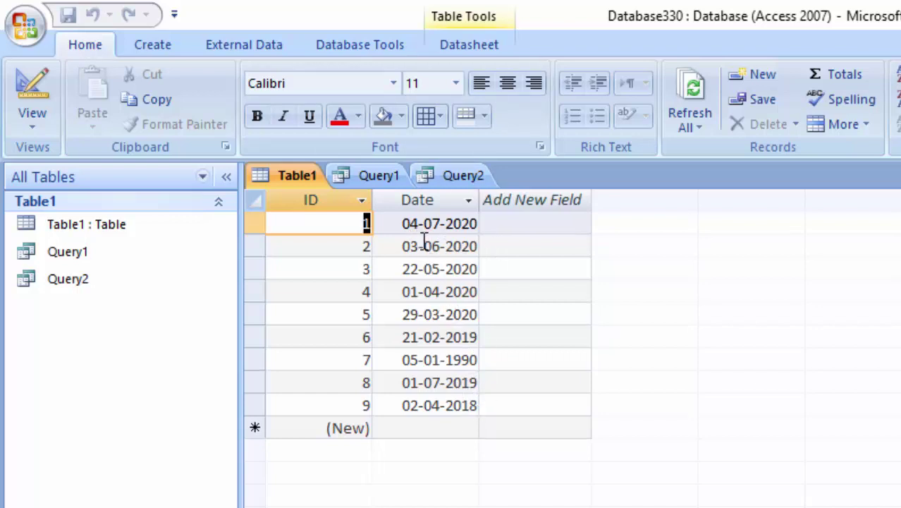
pyautogui.click(381, 177)
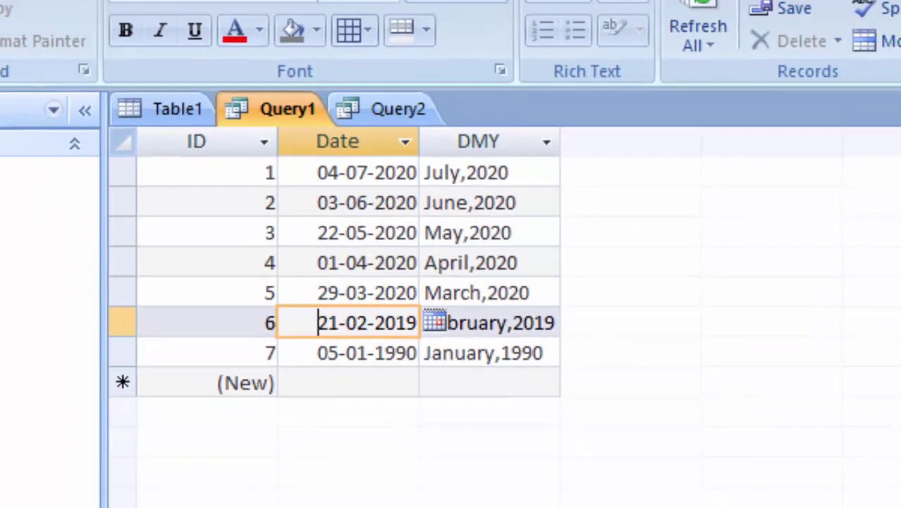
# Create a new query design with Table1 added
pyautogui.click(138, 34)
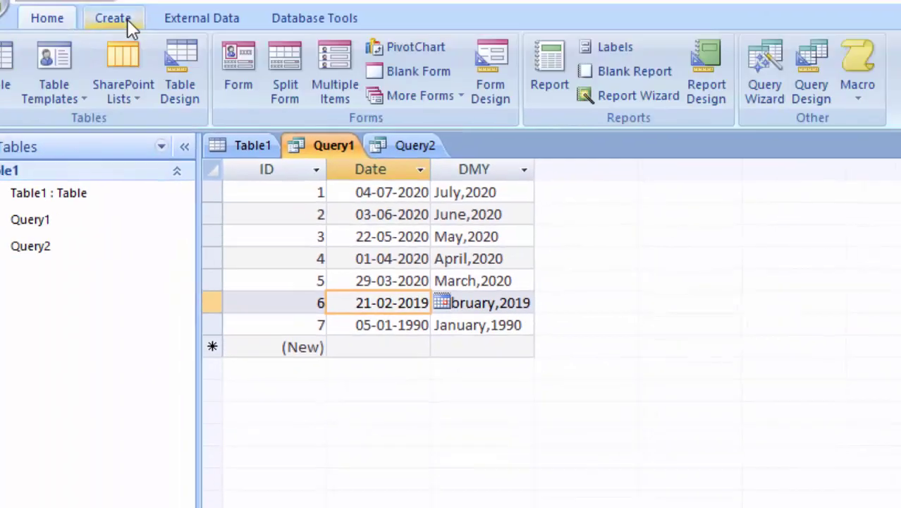
pyautogui.click(787, 99)
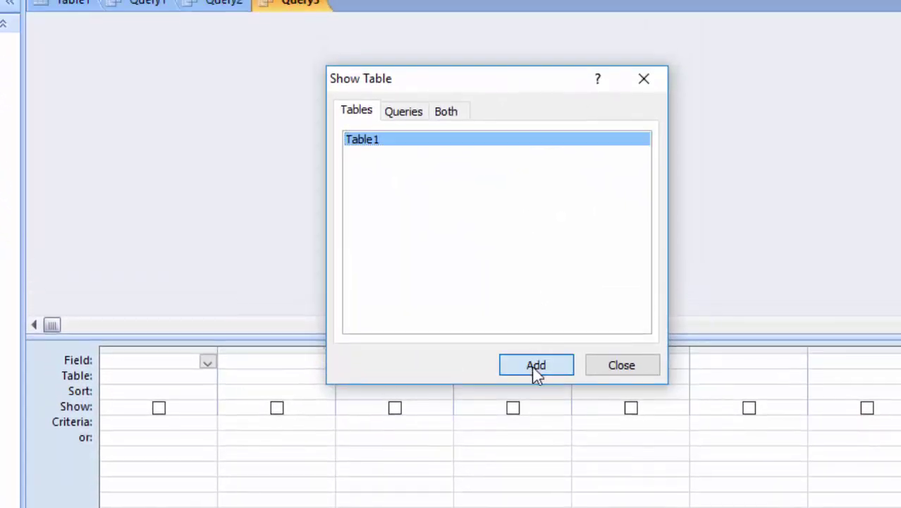
pyautogui.click(536, 365)
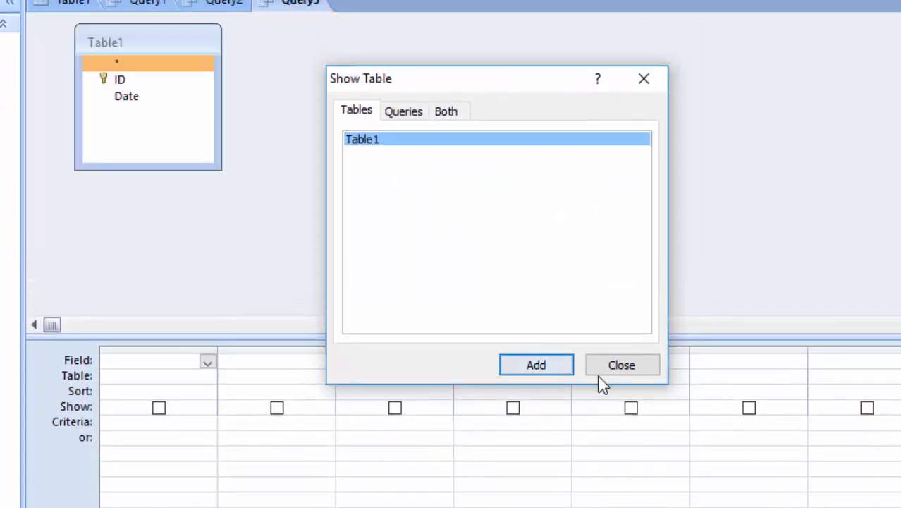
pyautogui.click(611, 362)
# Place Table1's ID and Date fields in the grid and start a third column named DMY:
pyautogui.doubleClick(127, 34)
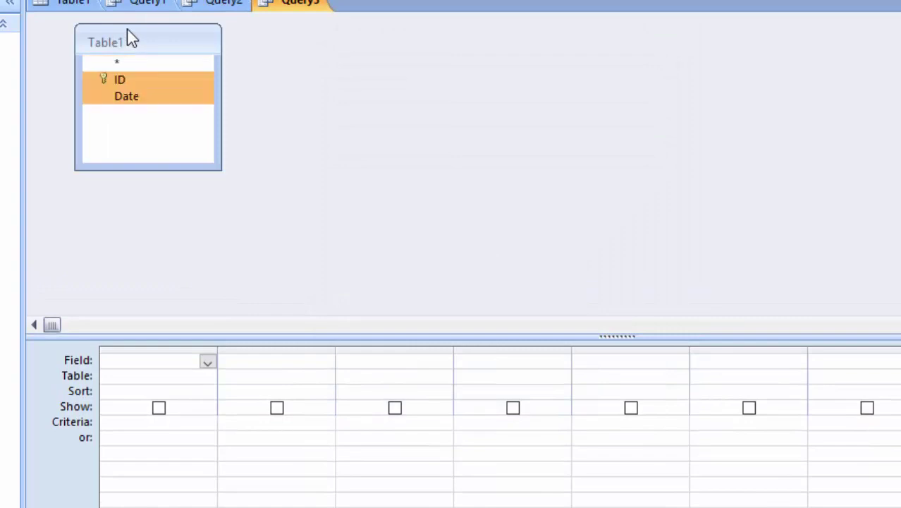
pyautogui.moveTo(141, 96); pyautogui.dragTo(145, 361)
pyautogui.click(356, 358)
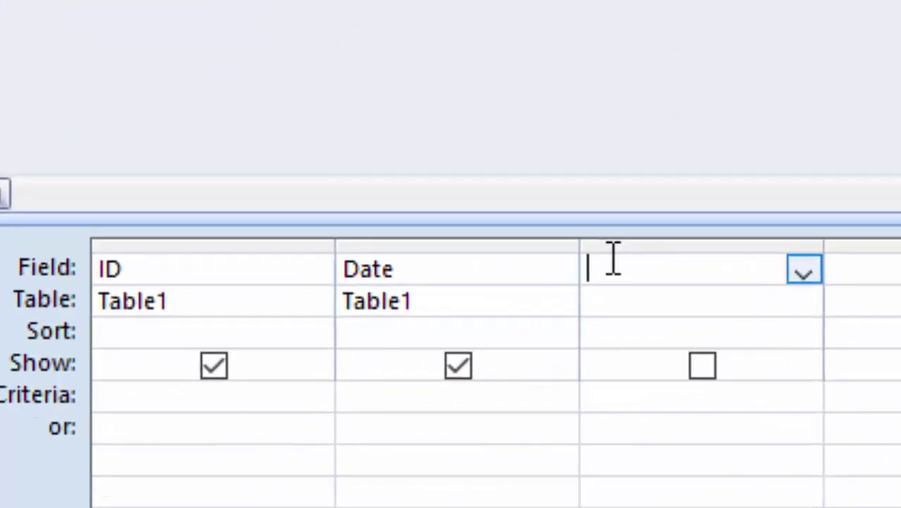
pyautogui.write('D')
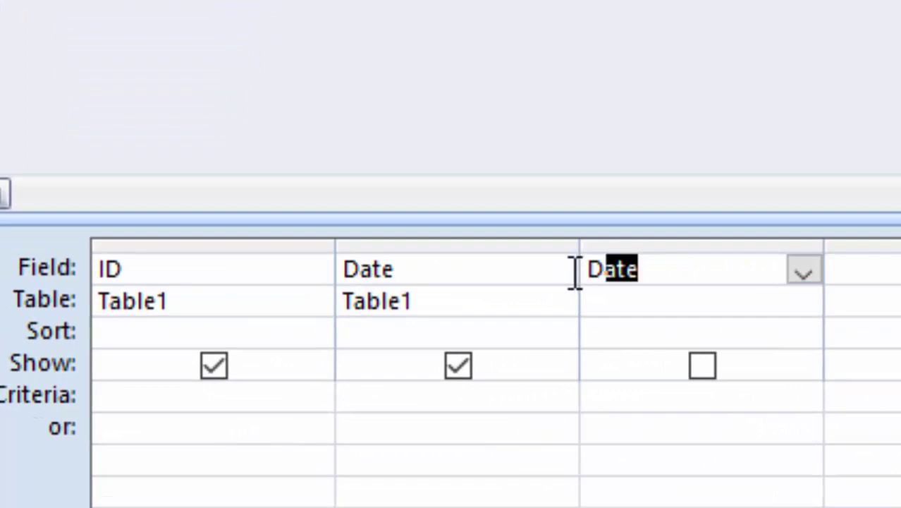
pyautogui.write('MY')
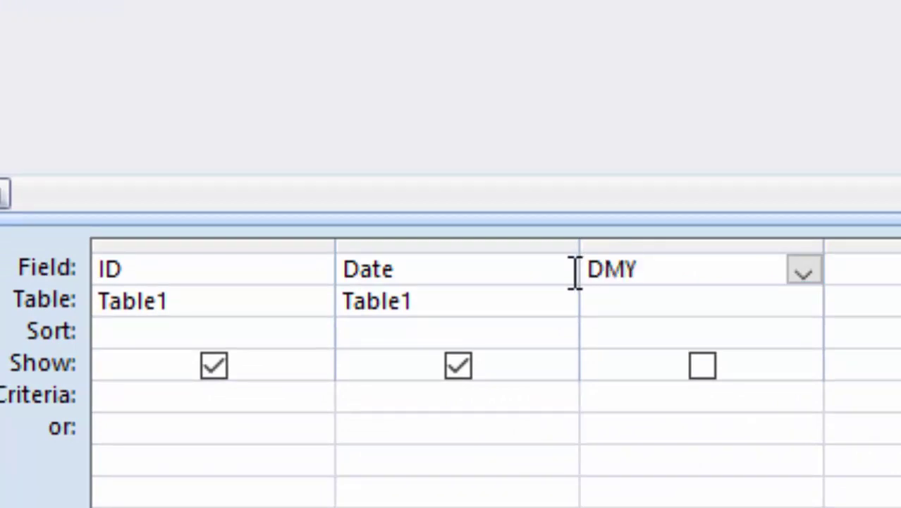
pyautogui.write(':')
# Dismiss the expression error and, in the Zoom editor, type the DMY expression format ([Date],"mmm"
pyautogui.click(718, 292)
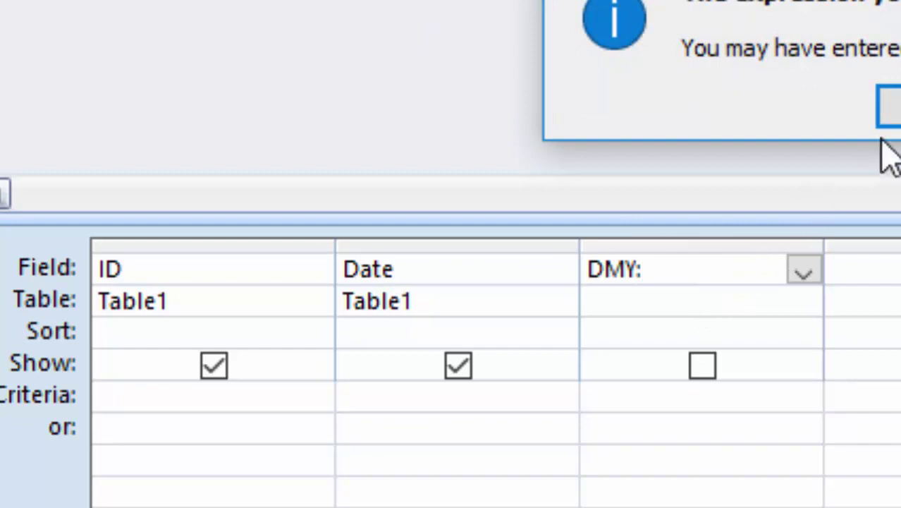
pyautogui.click(891, 111)
pyautogui.rightClick(712, 276)
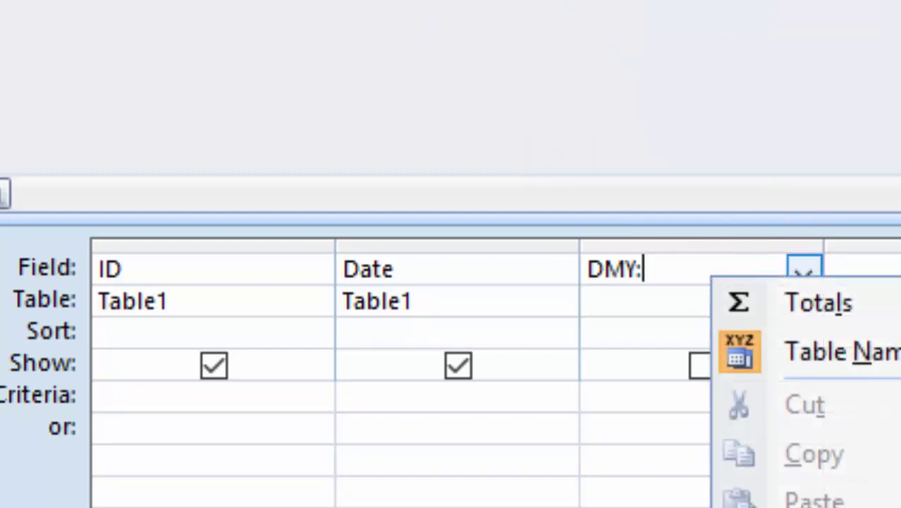
pyautogui.hotkey('shift', 'F2')
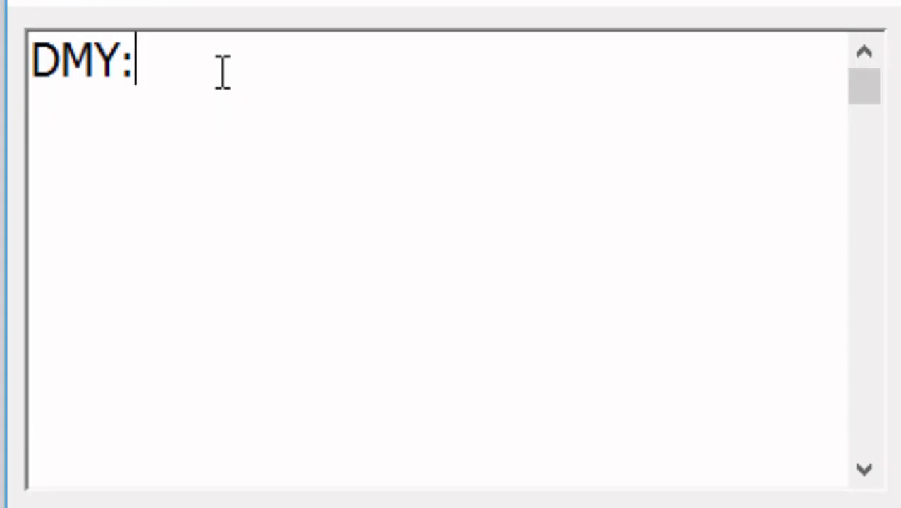
pyautogui.write('form')
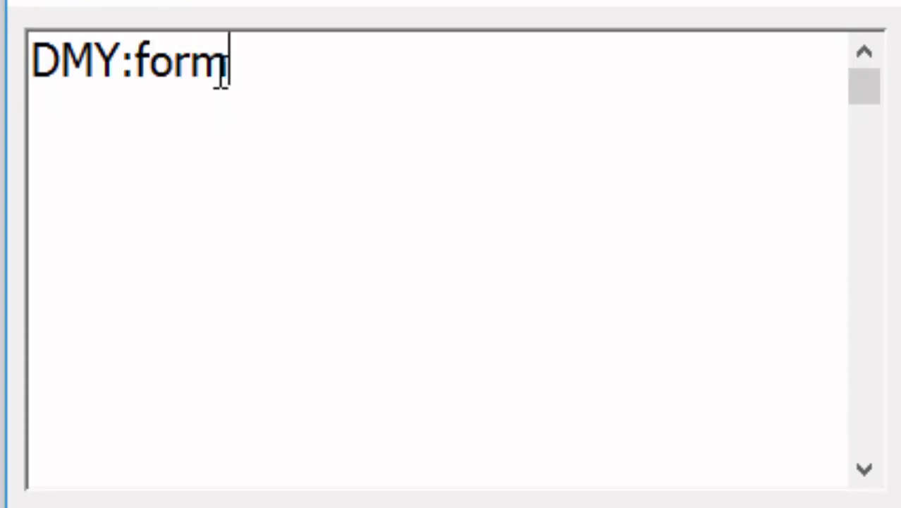
pyautogui.write('at ')
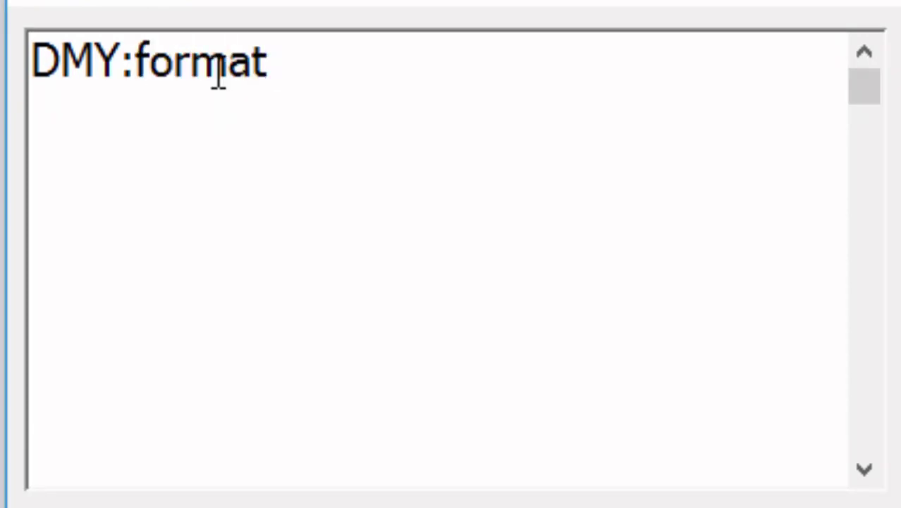
pyautogui.write('([')
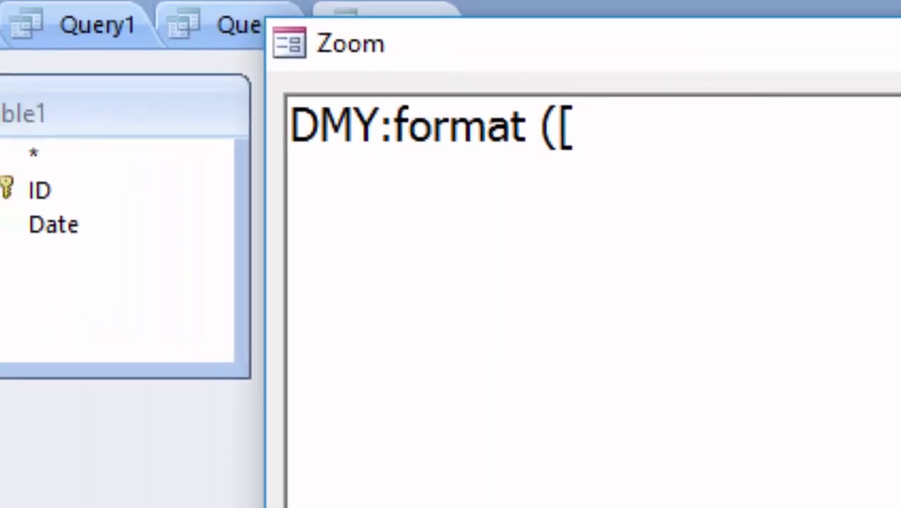
pyautogui.write('Dat')
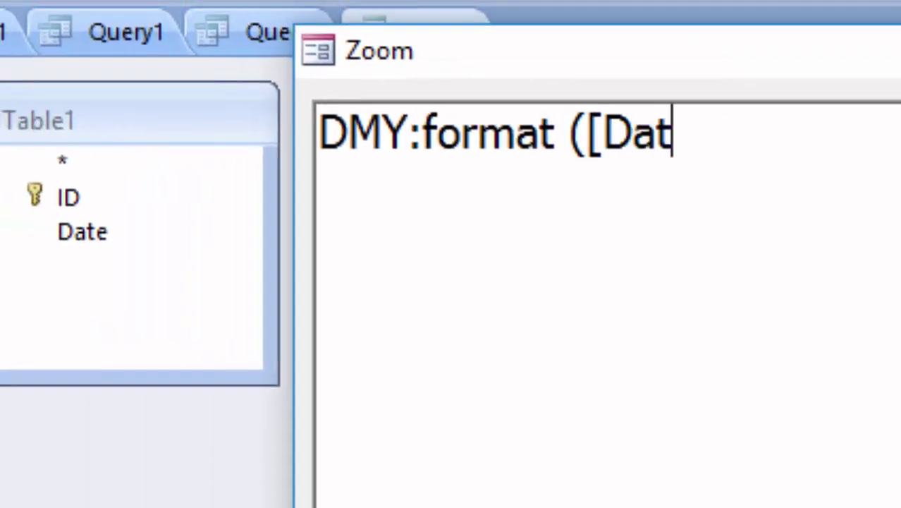
pyautogui.write('e')
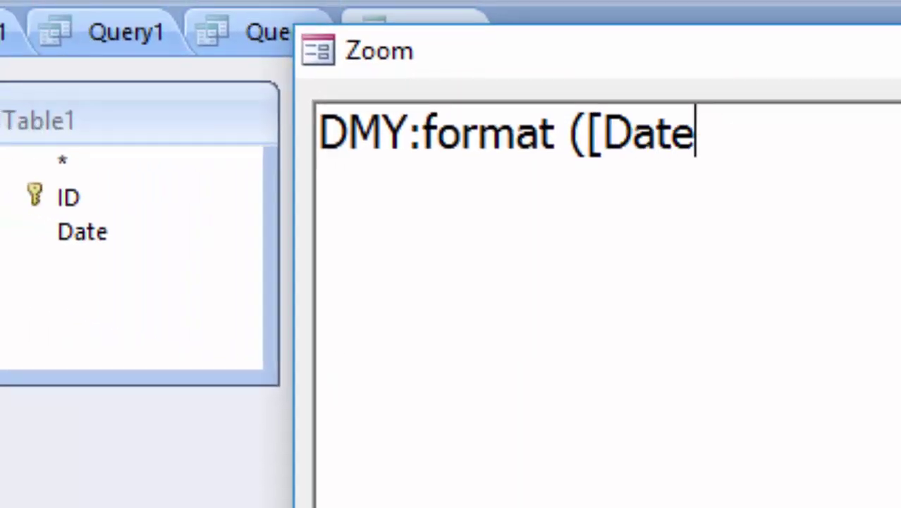
pyautogui.write(']')
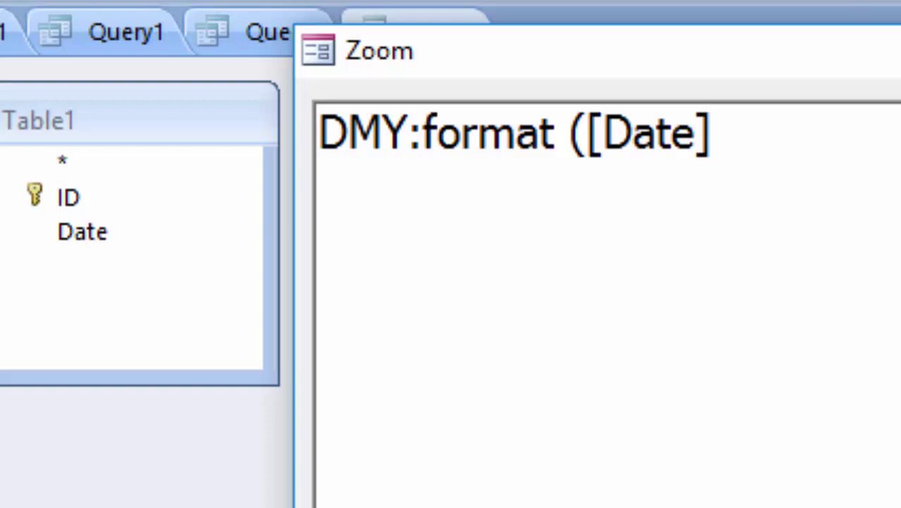
pyautogui.write(',')
pyautogui.write('"')
pyautogui.write('m')
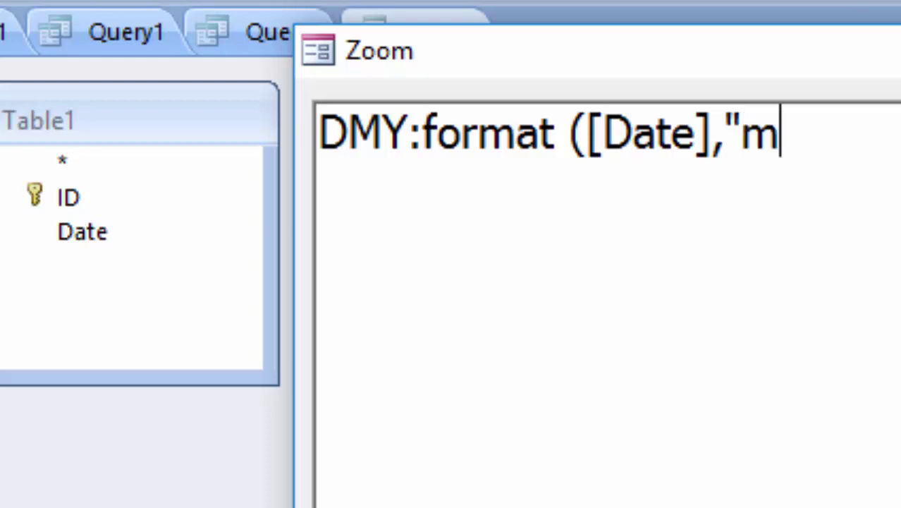
pyautogui.write('mm')
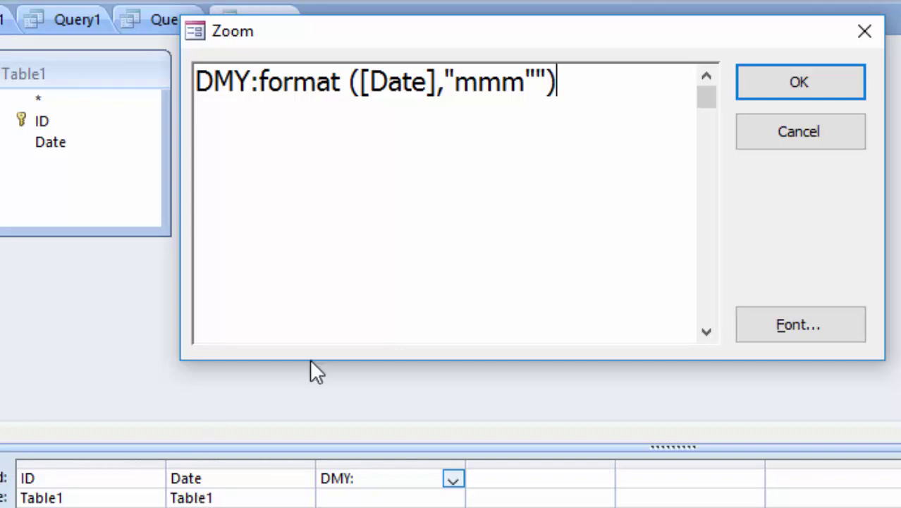
# Accept the expression, add the missing closing parenthesis, and run the query to show Jul, Jun, May
pyautogui.click(803, 76)
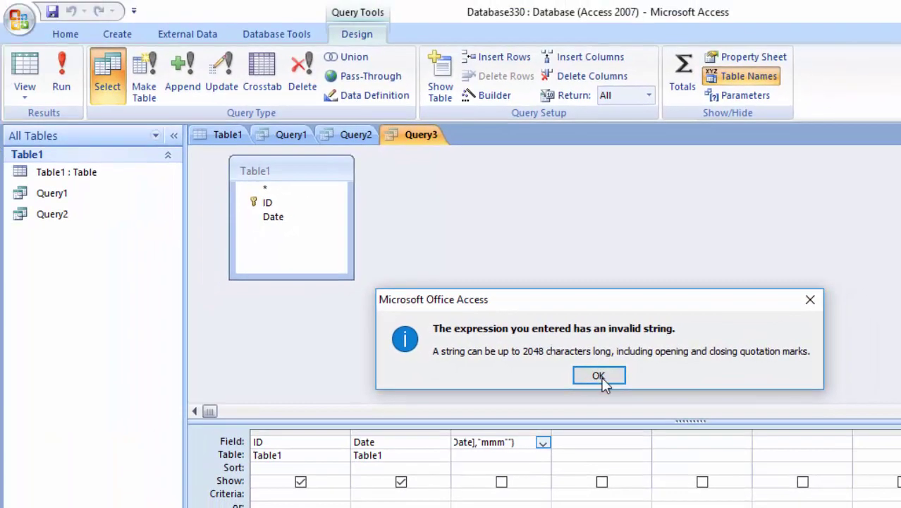
pyautogui.click(599, 376)
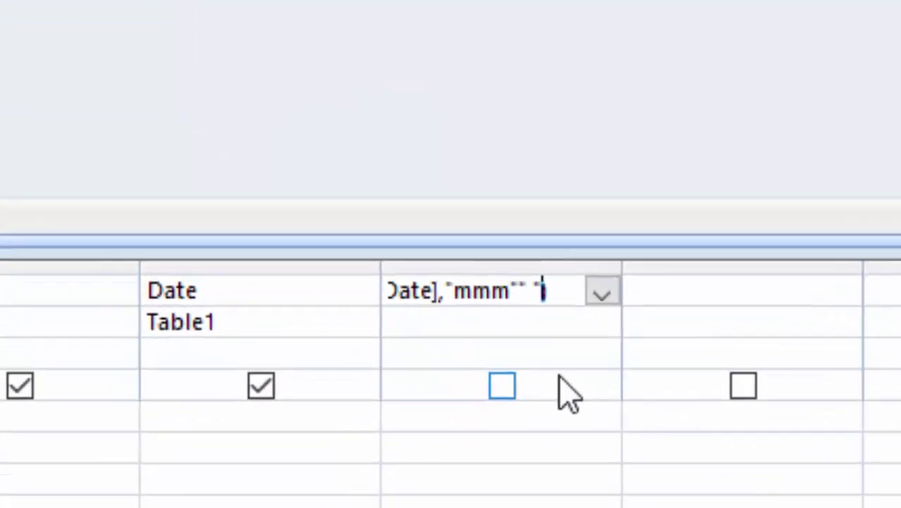
pyautogui.write(')')
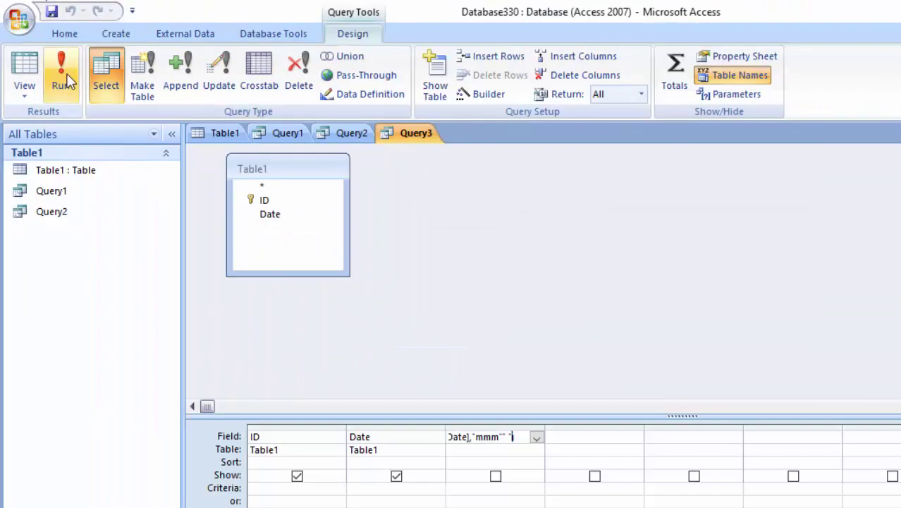
pyautogui.click(64, 76)
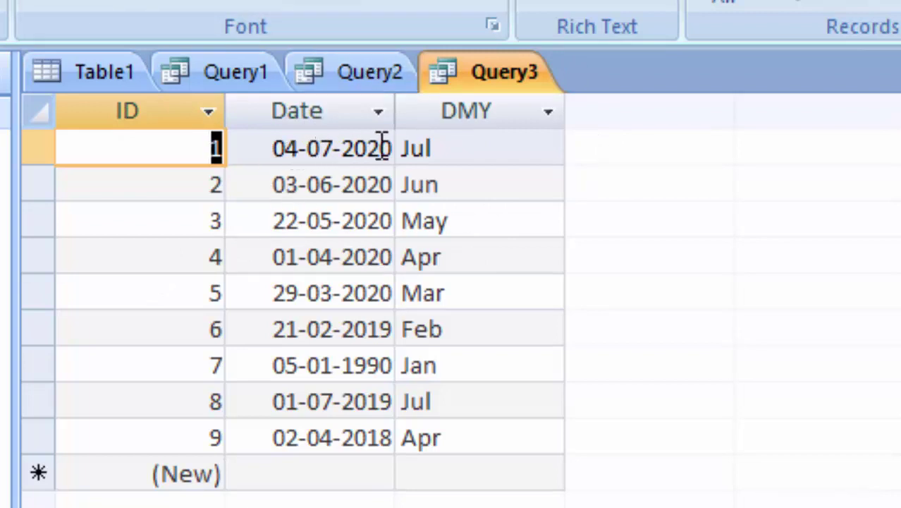
# Add a new record dated 29-07-2020 from the calendar and check its DMY value
pyautogui.click(331, 473)
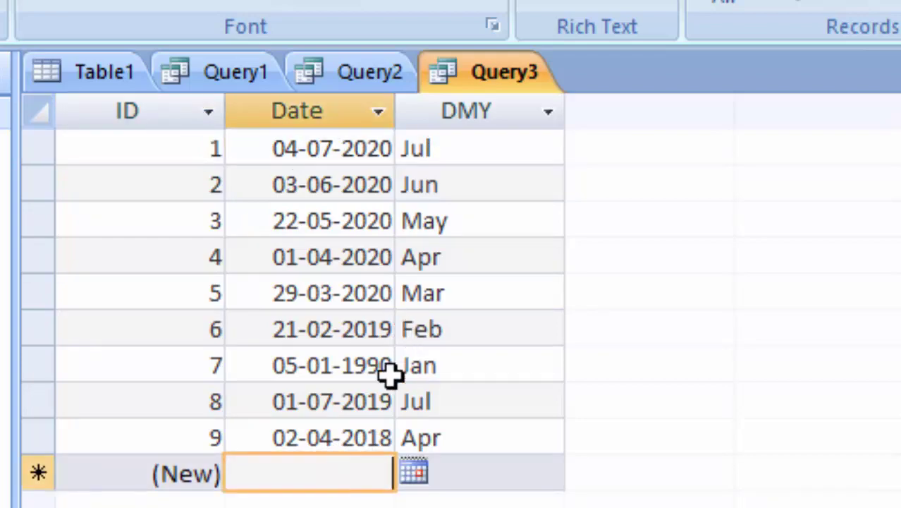
pyautogui.click(413, 472)
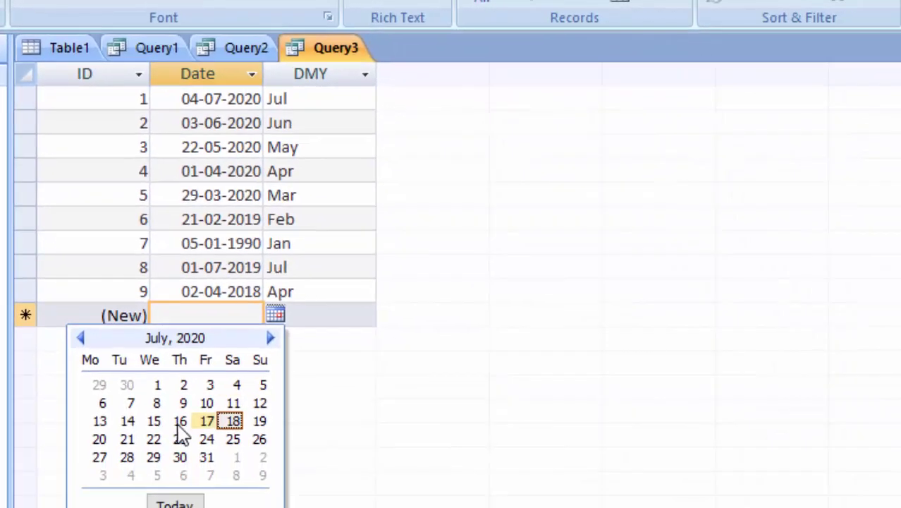
pyautogui.click(145, 427)
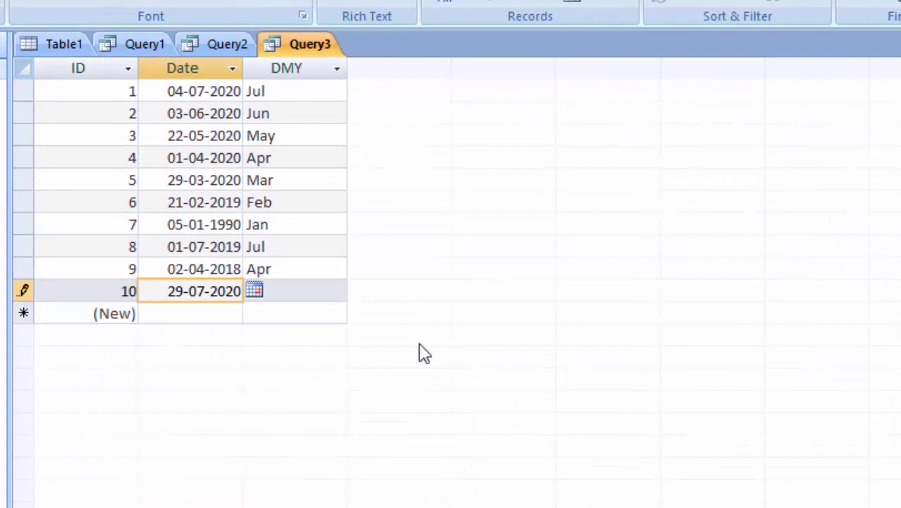
pyautogui.click(301, 301)
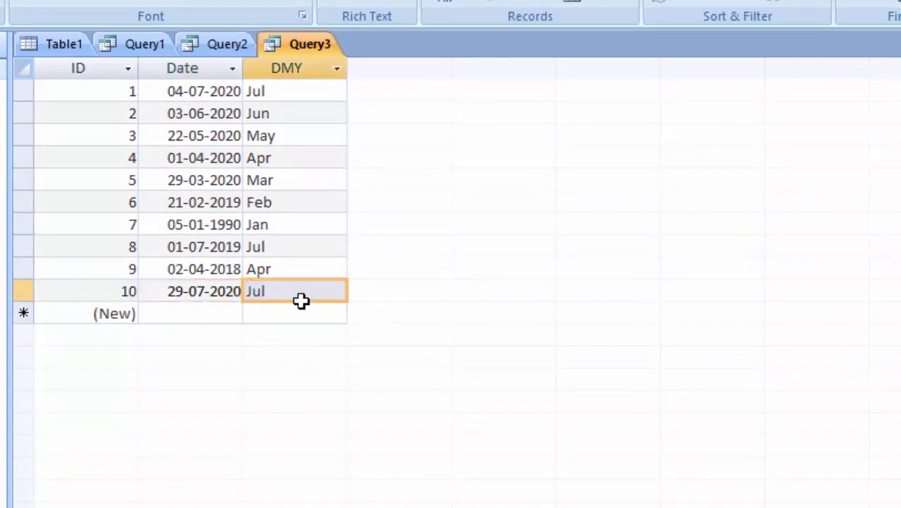
# Add record 11 dated 16-09-2018, correcting the year to 2018, so DMY shows Sep
pyautogui.click(203, 314)
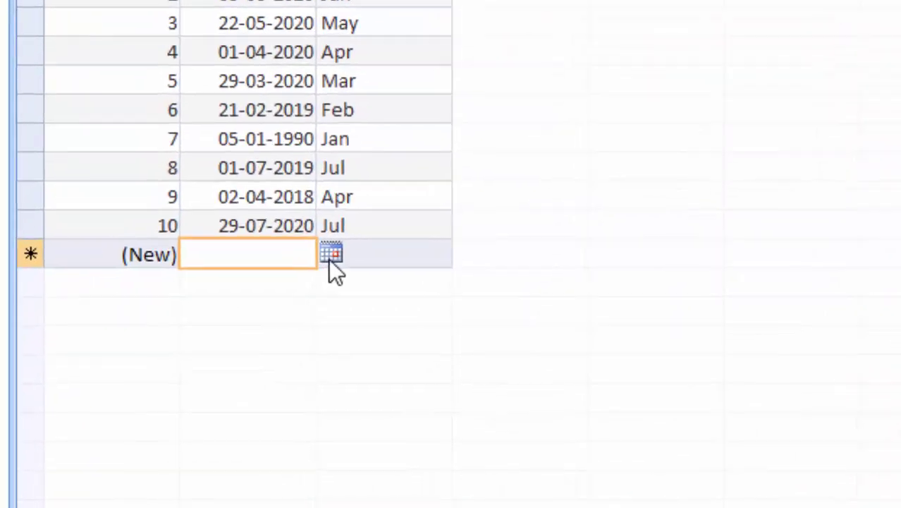
pyautogui.click(328, 259)
pyautogui.click(325, 281)
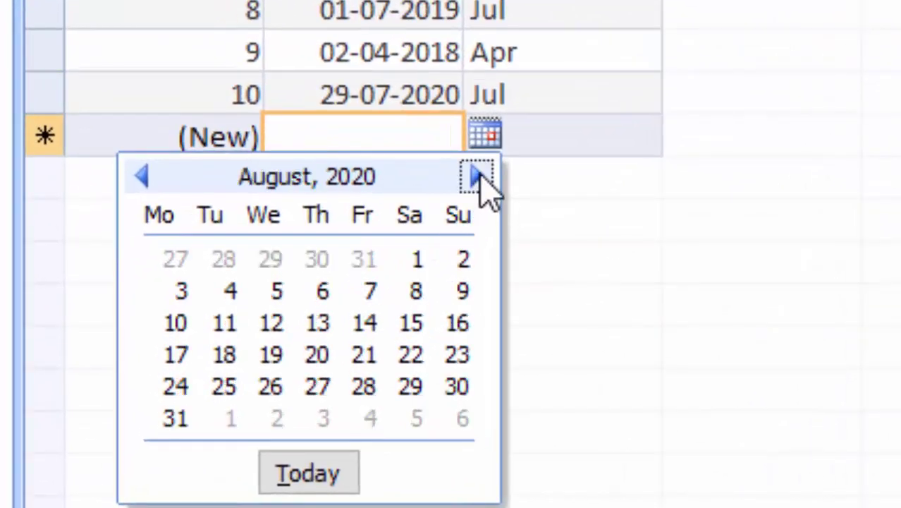
pyautogui.click(326, 281)
pyautogui.click(268, 326)
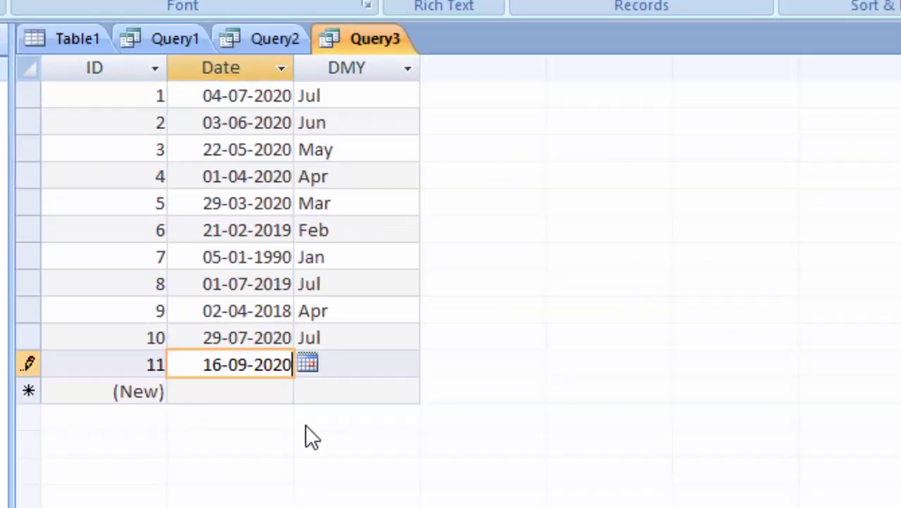
pyautogui.press('BackSpace')
pyautogui.press('BackSpace')
pyautogui.press('BackSpace')
pyautogui.press('BackSpace')
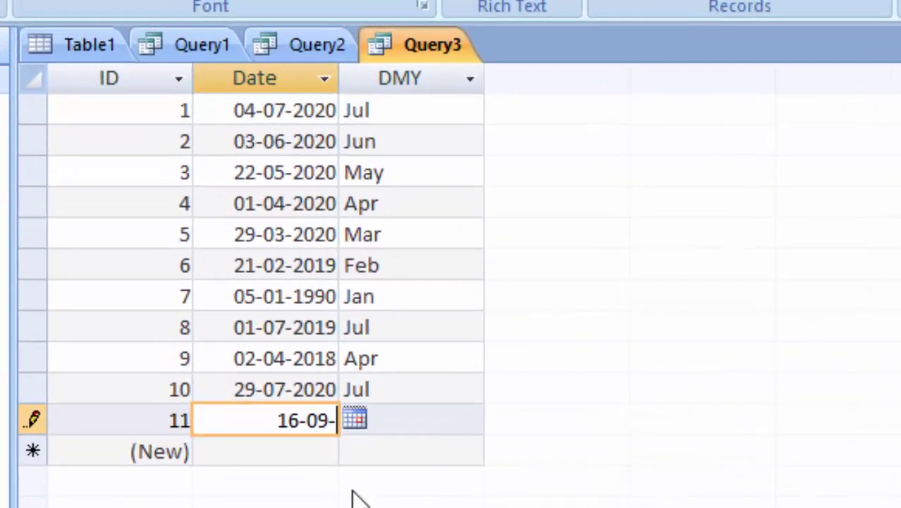
pyautogui.write('201')
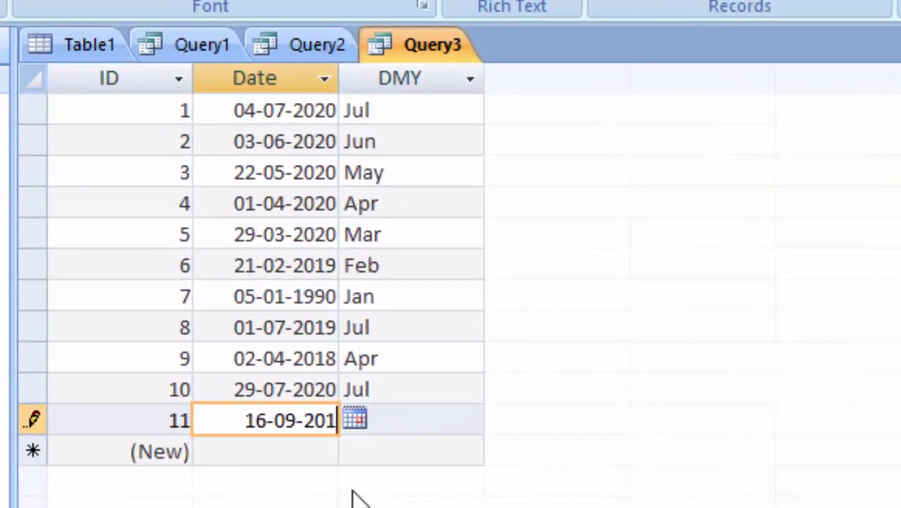
pyautogui.write('8')
pyautogui.press('Tab')
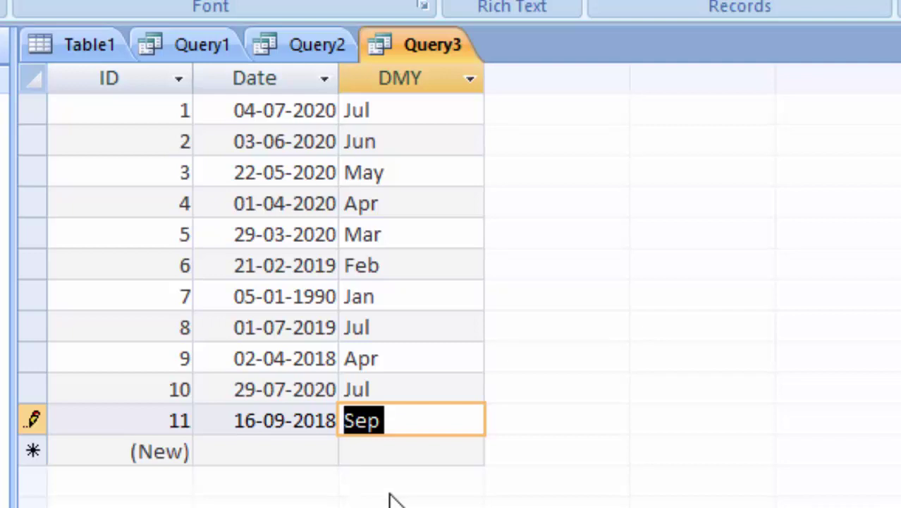
pyautogui.click(407, 423)
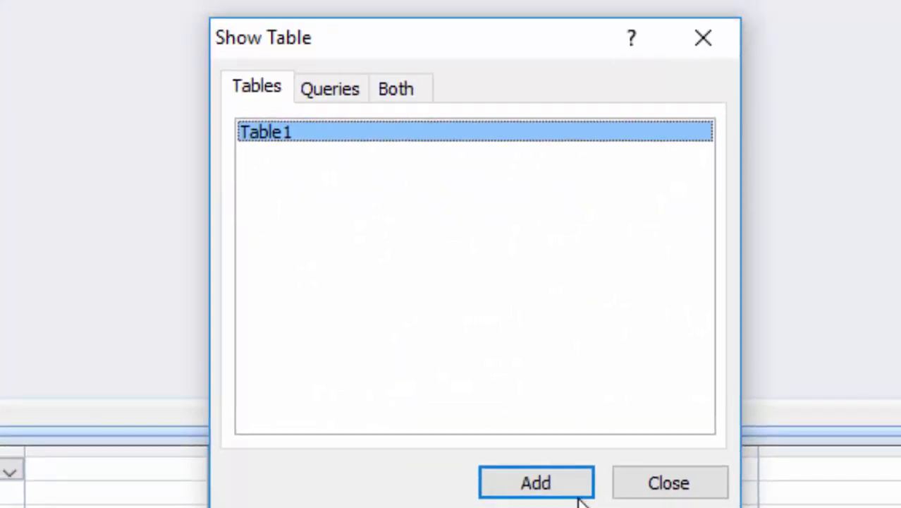
pyautogui.click(513, 402)
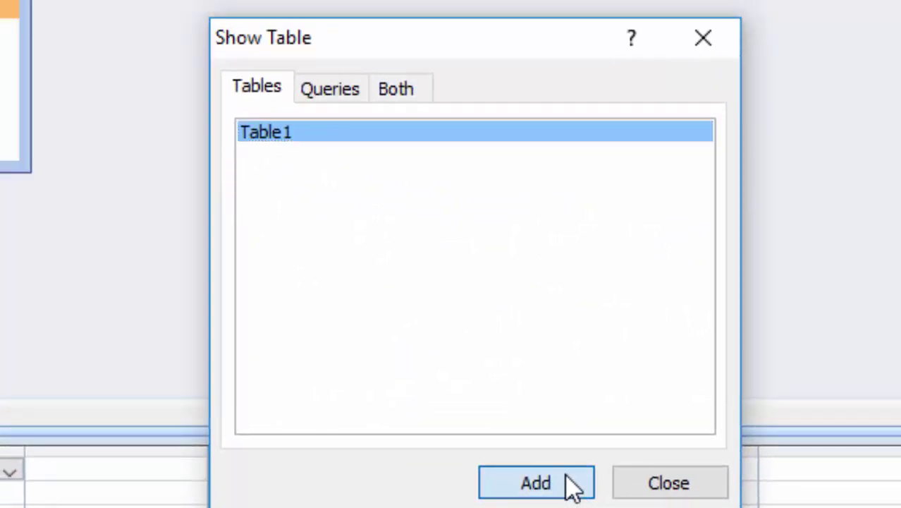
pyautogui.click(646, 402)
pyautogui.doubleClick(141, 66)
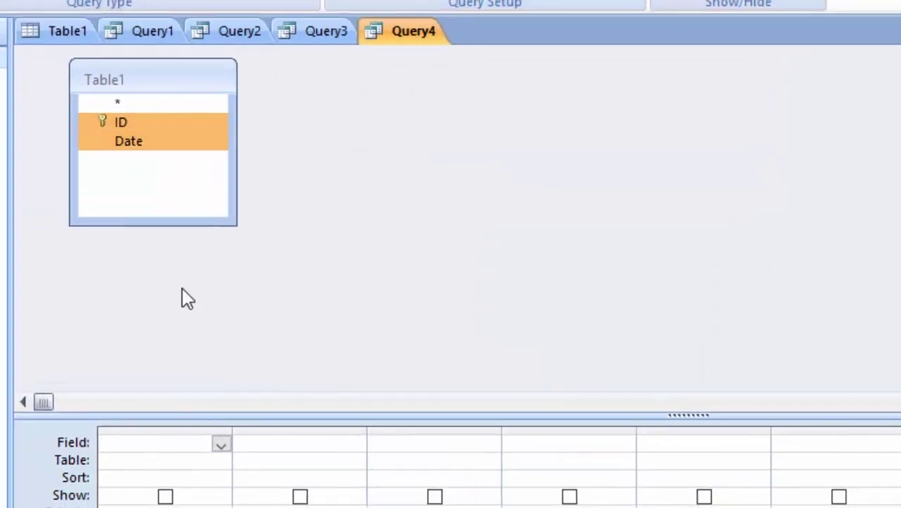
pyautogui.moveTo(152, 124)
pyautogui.mouseDown()
pyautogui.moveTo(144, 344)
pyautogui.moveTo(162, 444)
pyautogui.mouseUp()
pyautogui.click(418, 442)
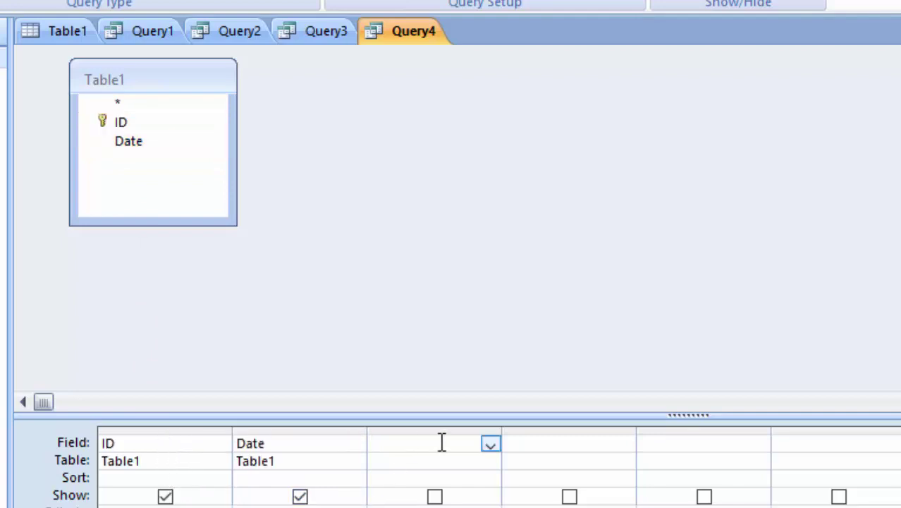
pyautogui.write('my:')
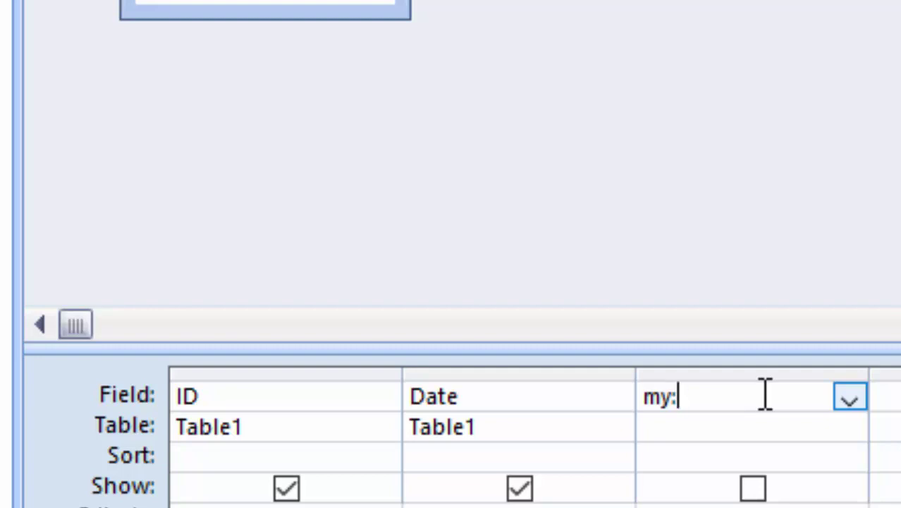
pyautogui.write('for')
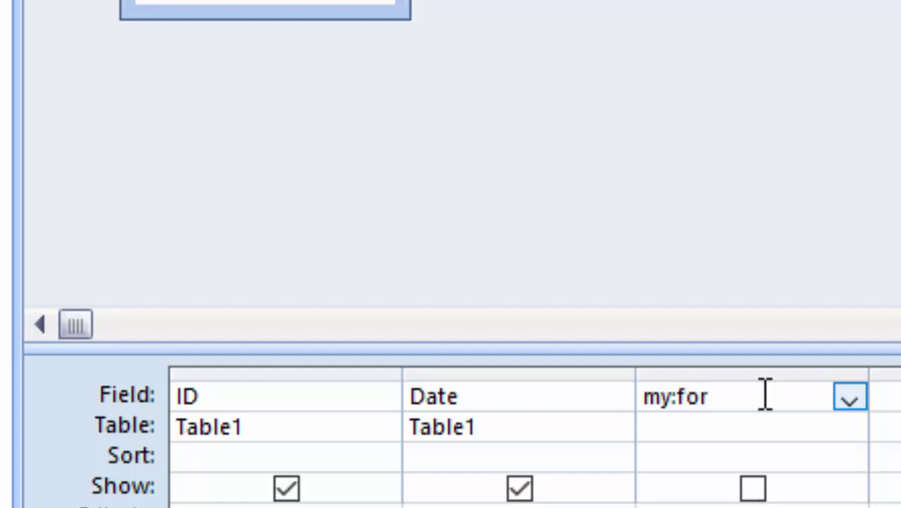
pyautogui.write('mat')
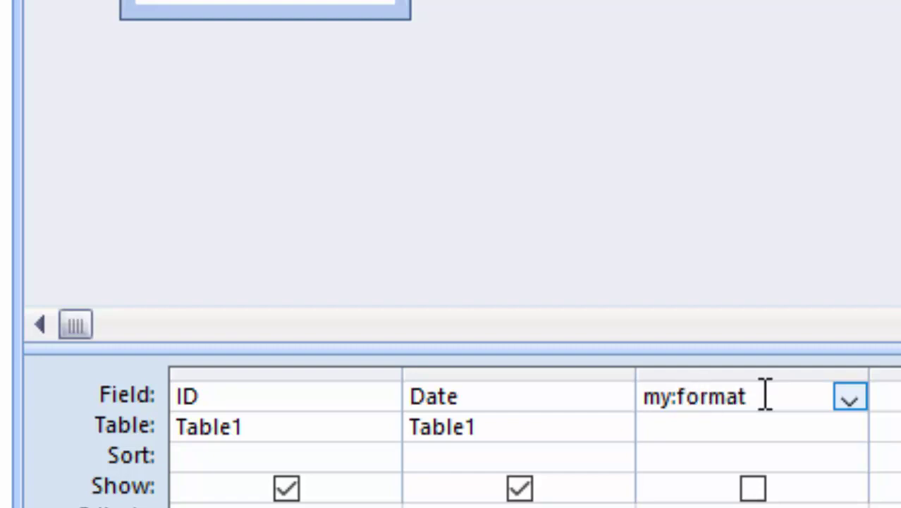
pyautogui.rightClick(754, 399)
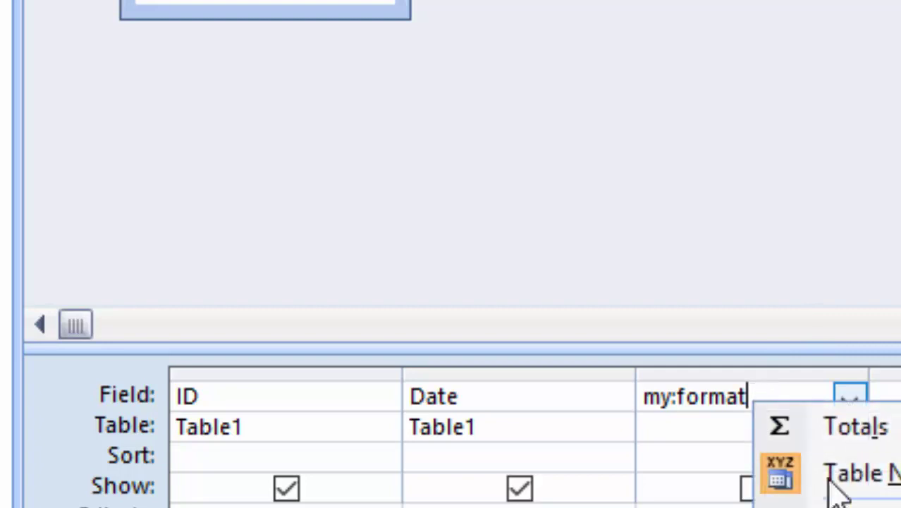
pyautogui.hotkey('shift', 'F2')
pyautogui.click(334, 116)
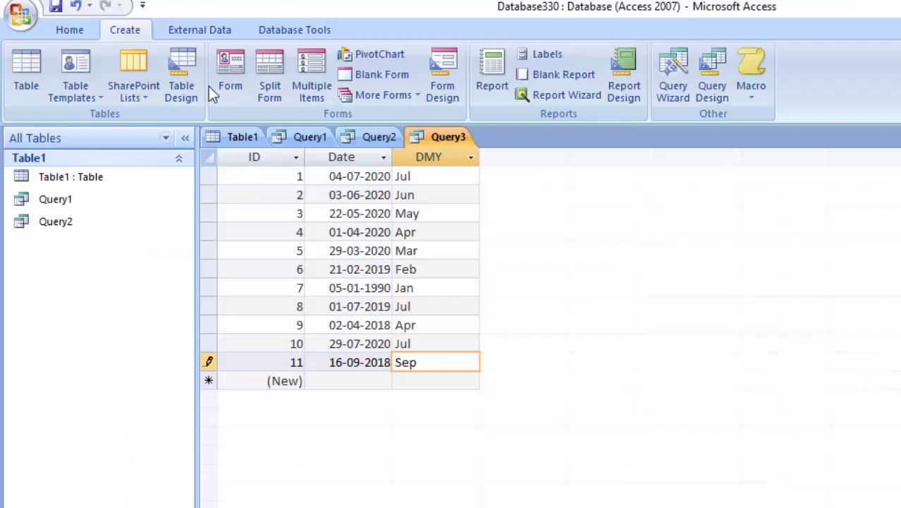
# Start another new query design containing Table1
pyautogui.click(711, 65)
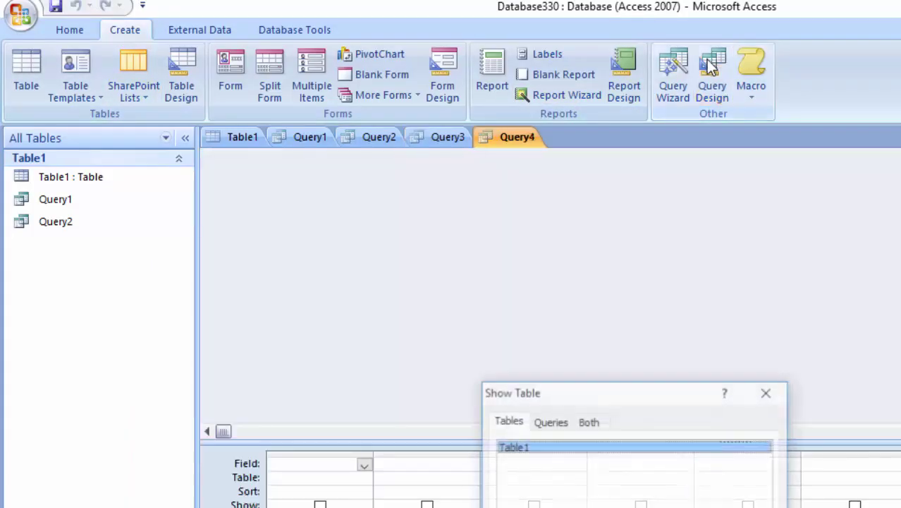
pyautogui.click(515, 499)
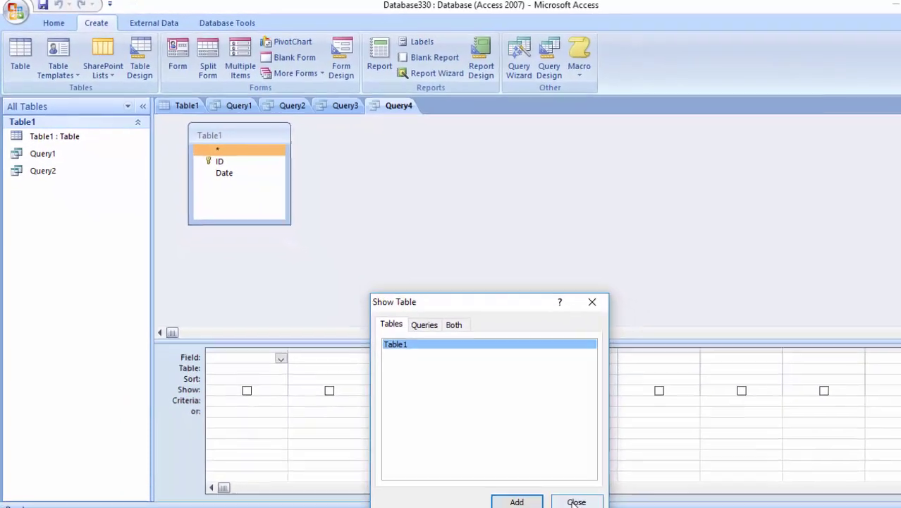
pyautogui.click(576, 499)
# Put ID and Date in the grid and begin a third field named MY:
pyautogui.doubleClick(212, 134)
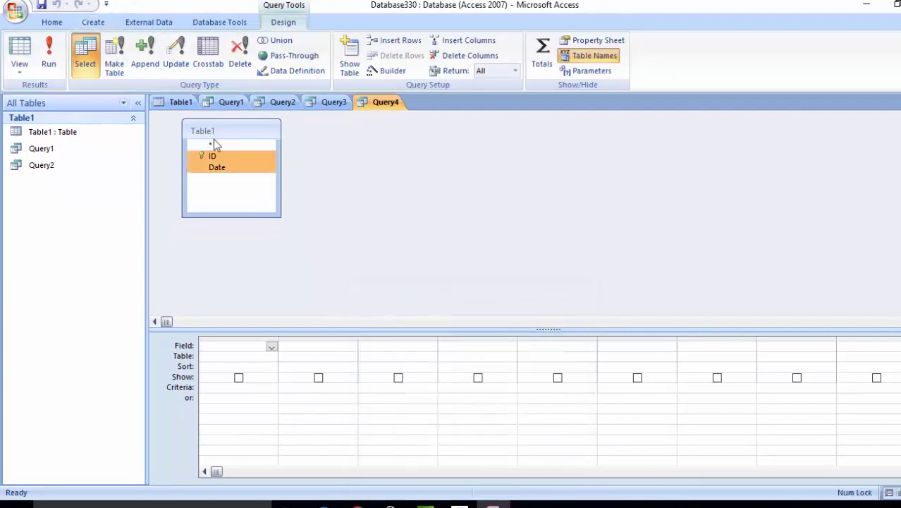
pyautogui.moveTo(215, 157); pyautogui.dragTo(235, 349)
pyautogui.click(378, 346)
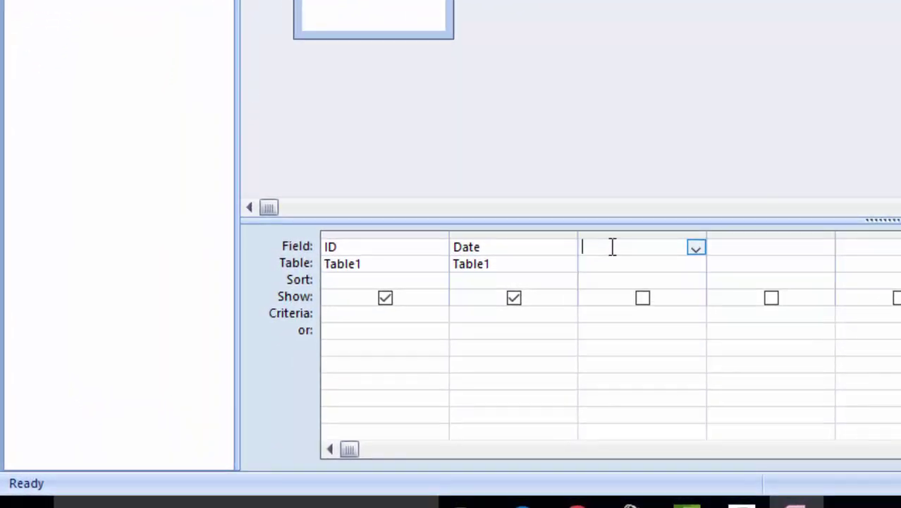
pyautogui.write('MY')
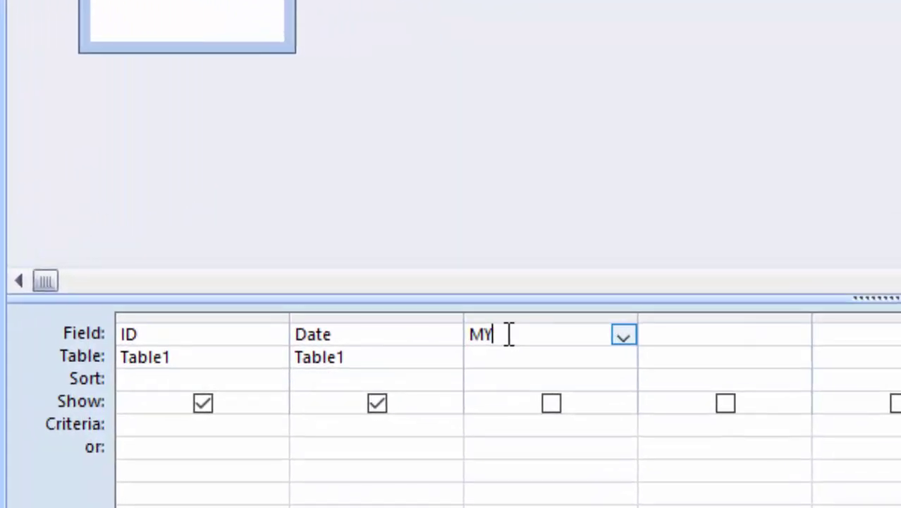
pyautogui.write(':')
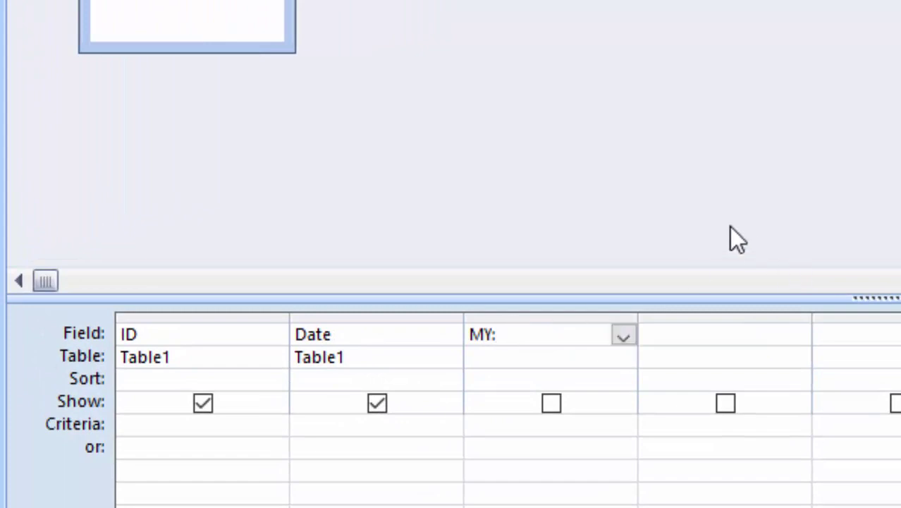
# In the Zoom editor, enter the MY expression format([Date],"yyyy"",""mmmm")
pyautogui.rightClick(536, 340)
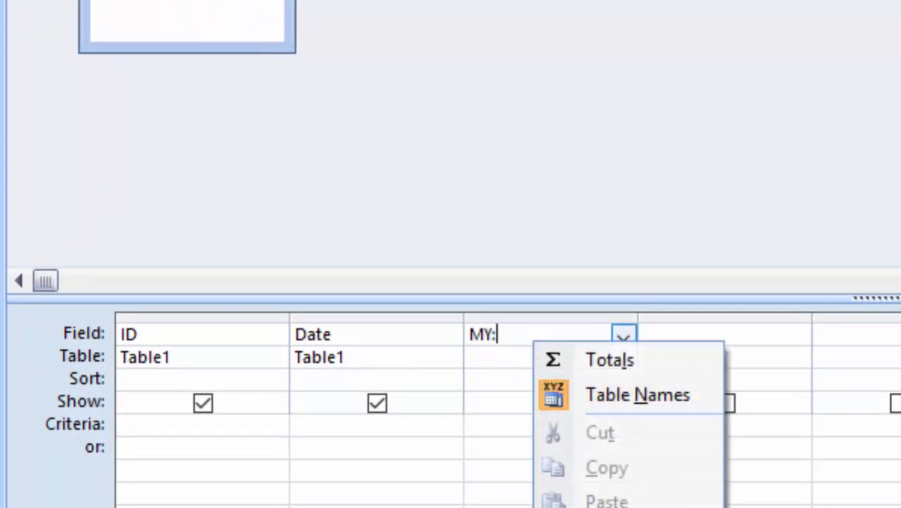
pyautogui.hotkey('shift', 'F2')
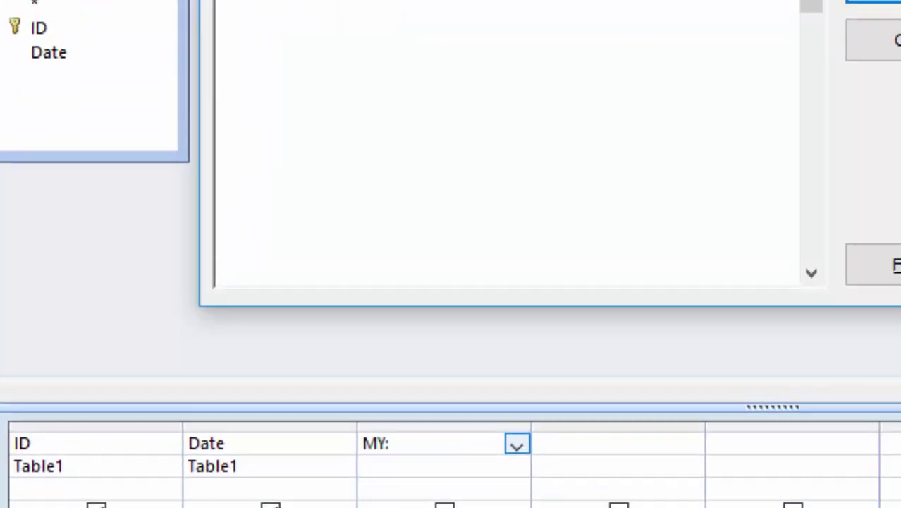
pyautogui.write('for')
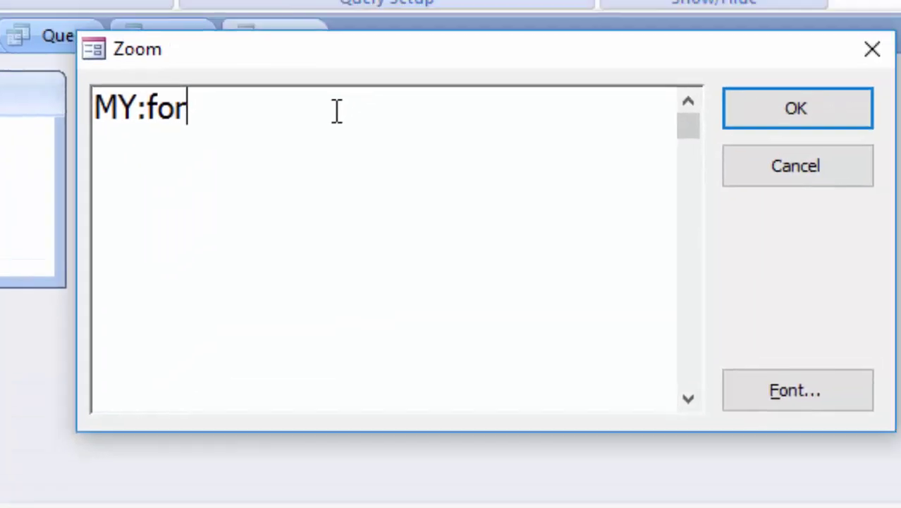
pyautogui.write('mat')
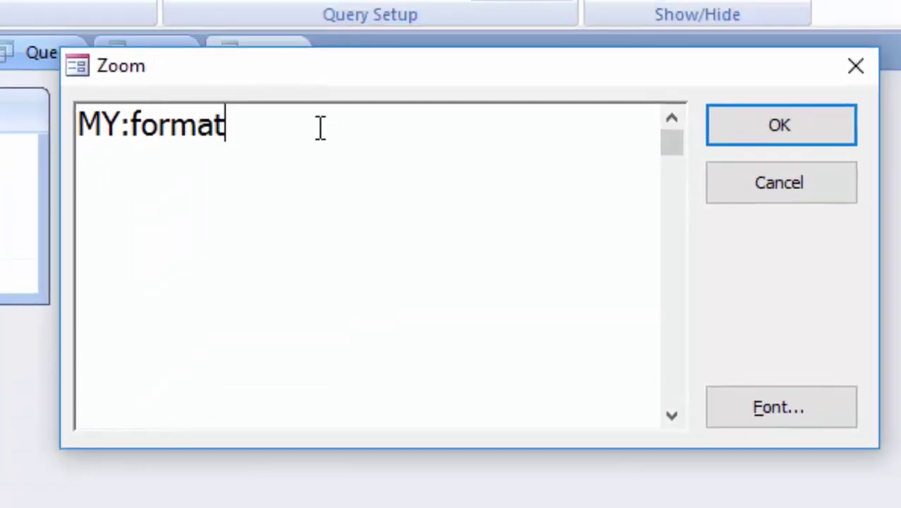
pyautogui.write('([')
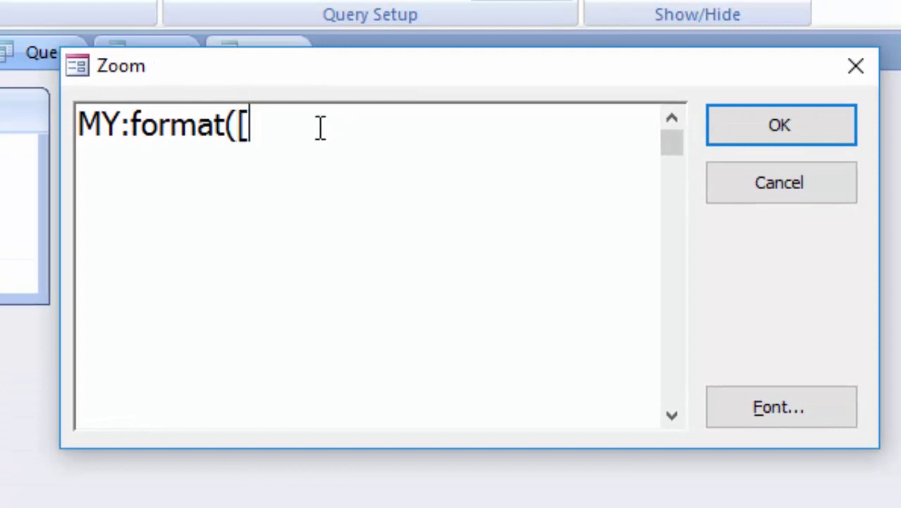
pyautogui.write('Date')
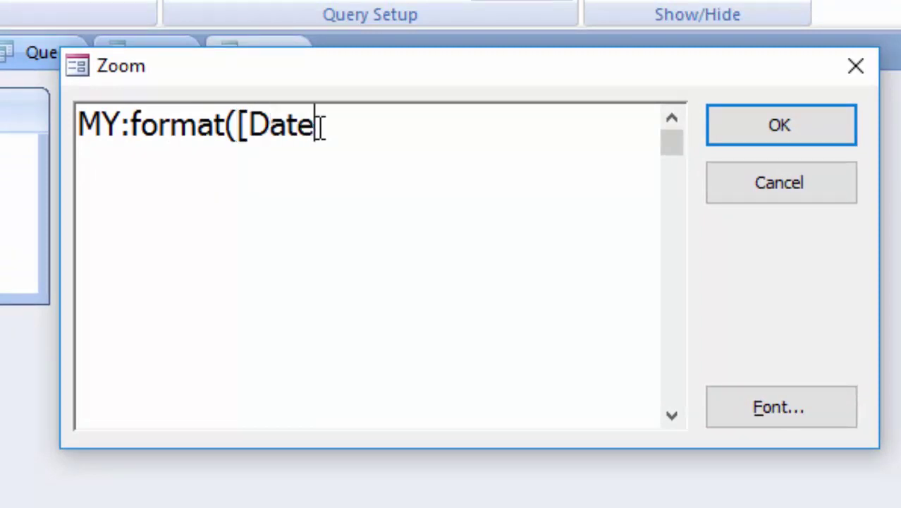
pyautogui.write('],"')
pyautogui.write('"')
pyautogui.press('BackSpace')
pyautogui.write('yy')
pyautogui.write('yy')
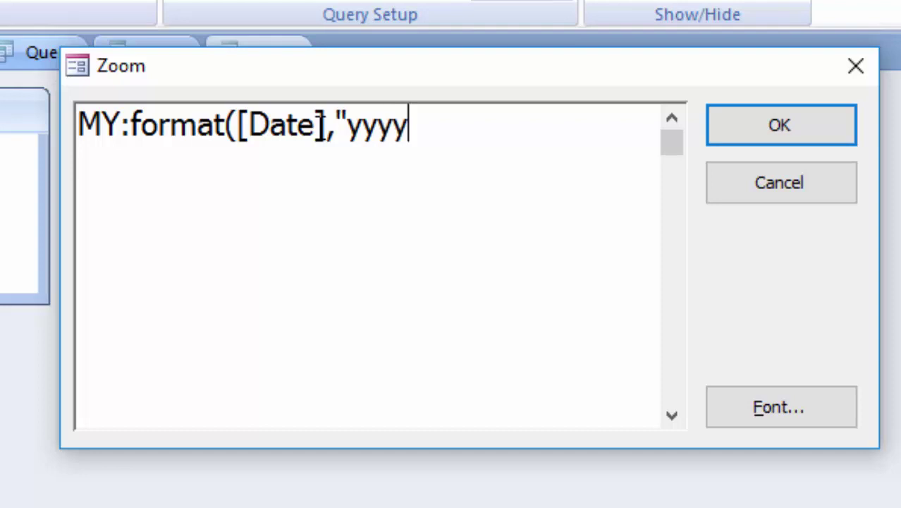
pyautogui.write('"')
pyautogui.press('BackSpace')
pyautogui.write('""')
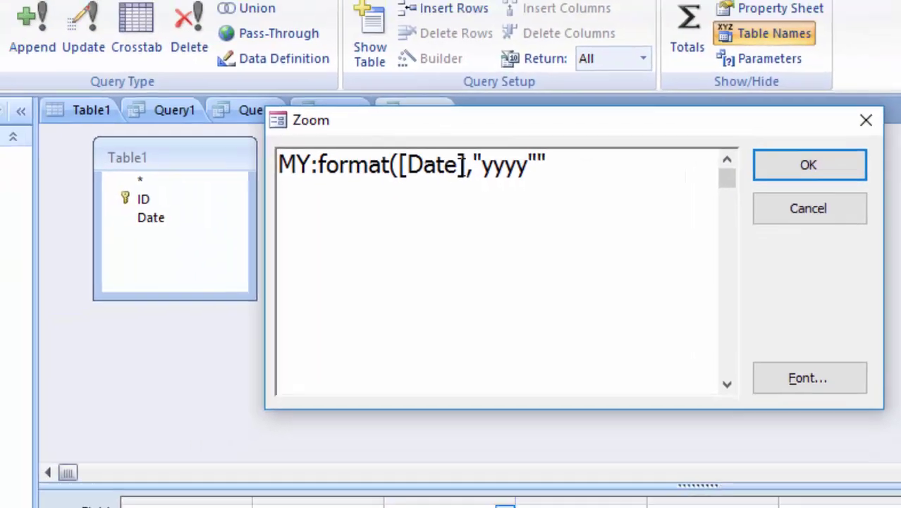
pyautogui.write(',')
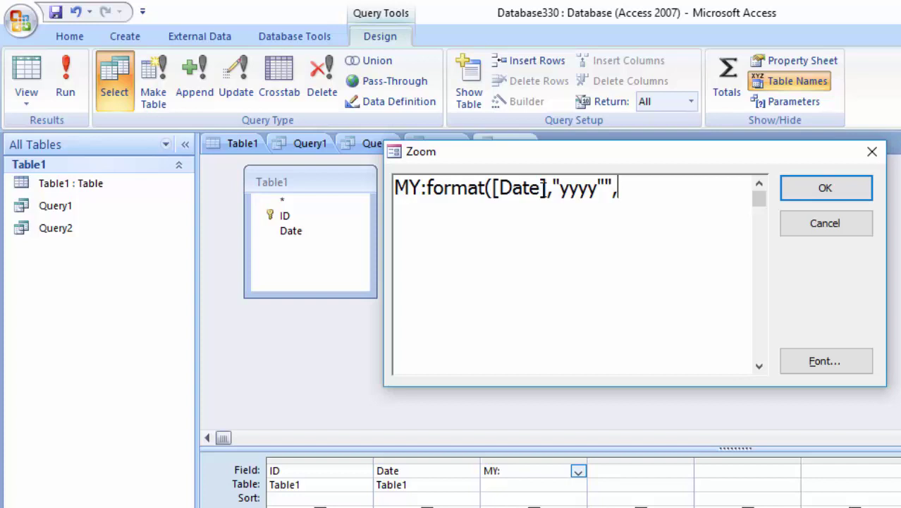
pyautogui.write('""')
pyautogui.write('mm')
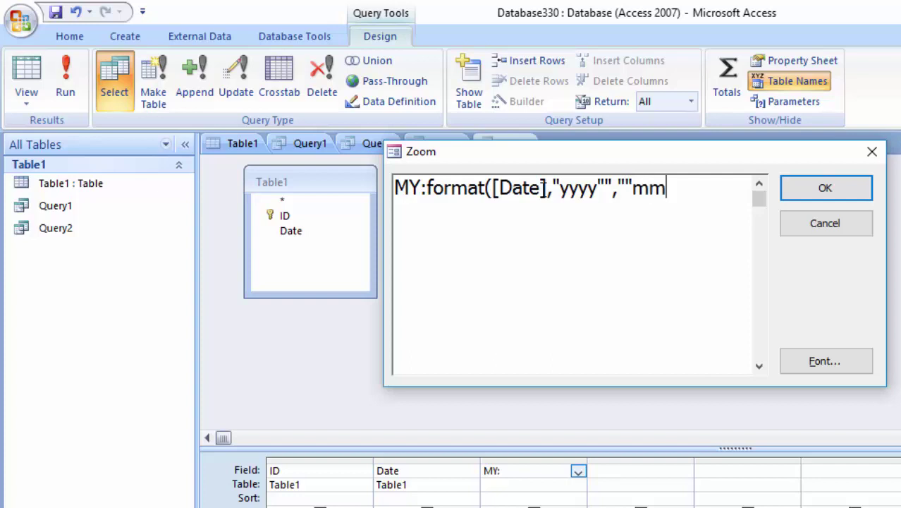
pyautogui.write('mm"')
pyautogui.write(')')
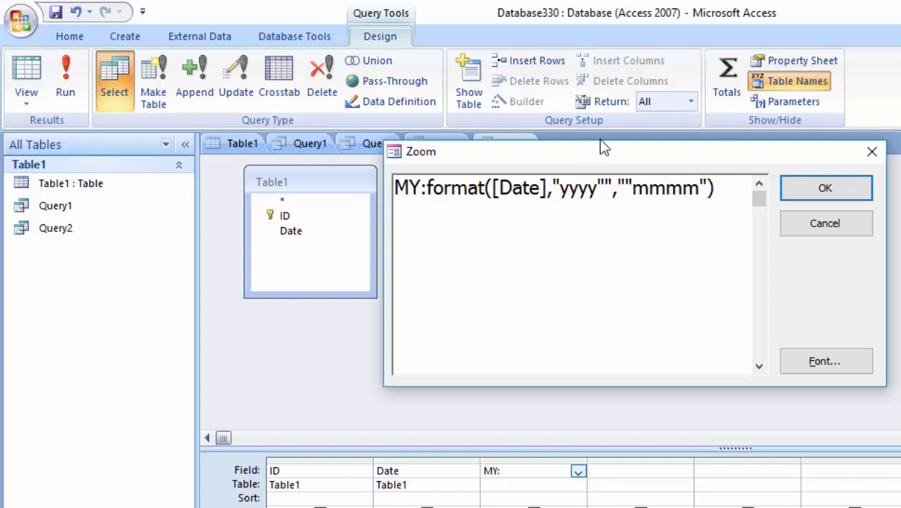
# Accept the MY expression and run Query4 to show values like 2020,July
pyautogui.click(840, 188)
pyautogui.click(74, 85)
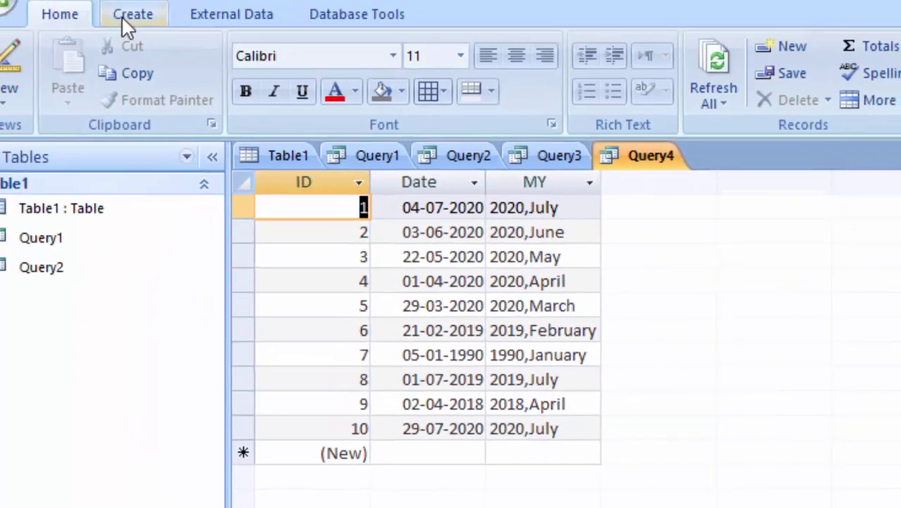
pyautogui.click(127, 17)
# Build Query5 on Table1 with ID and Date, and begin a field ym:format([Date]
pyautogui.click(885, 62)
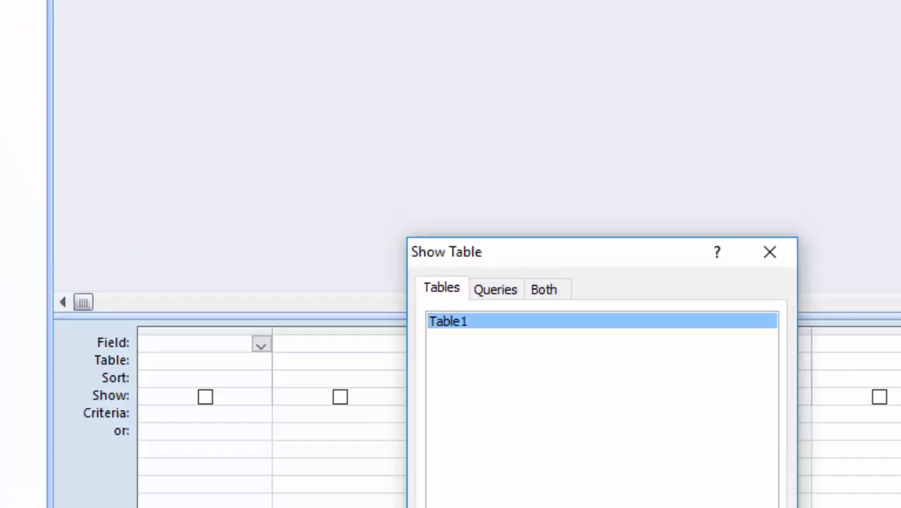
pyautogui.click(674, 489)
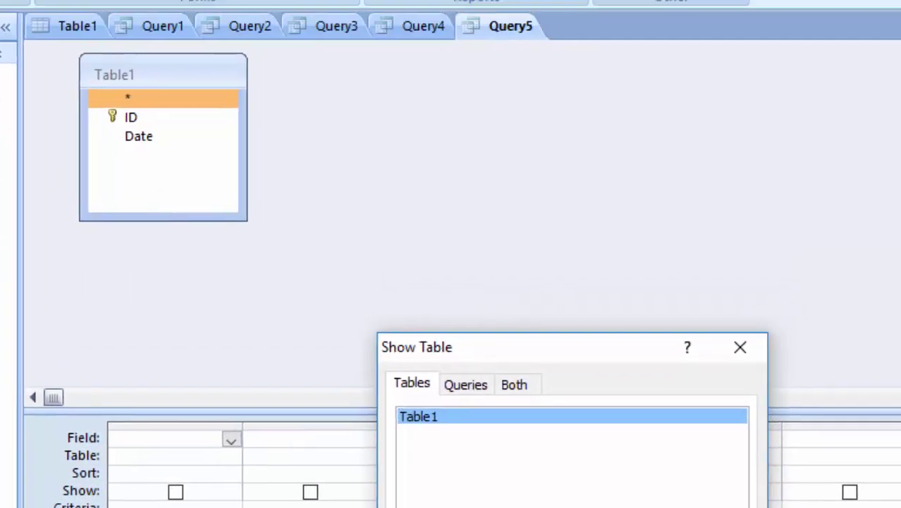
pyautogui.doubleClick(141, 85)
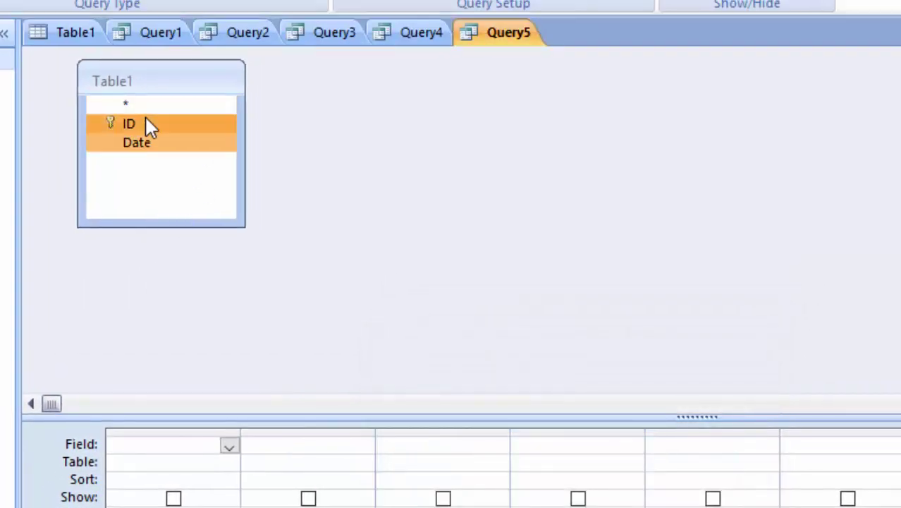
pyautogui.moveTo(150, 127); pyautogui.dragTo(161, 455)
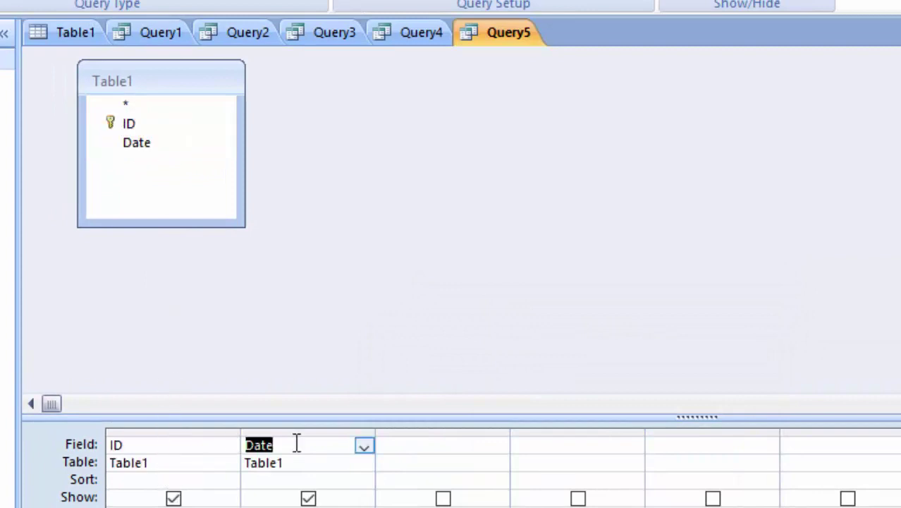
pyautogui.click(408, 446)
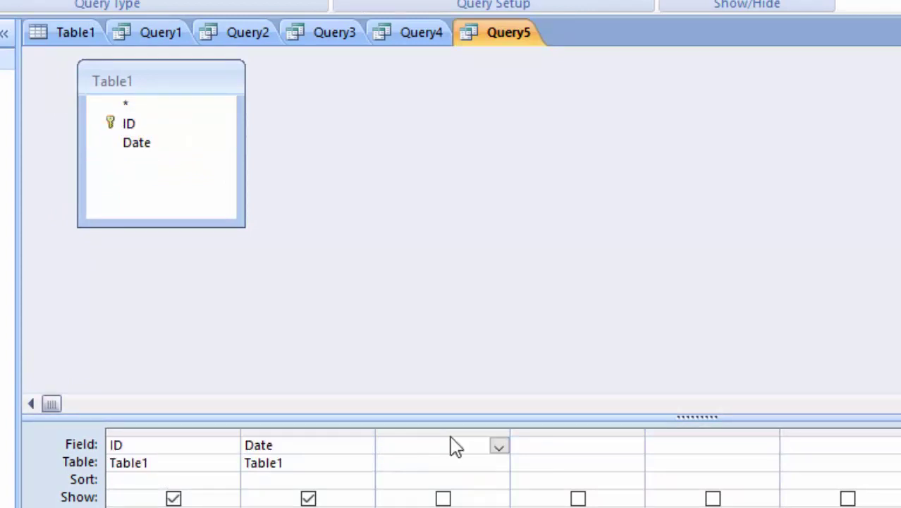
pyautogui.write('ym:')
pyautogui.write('for')
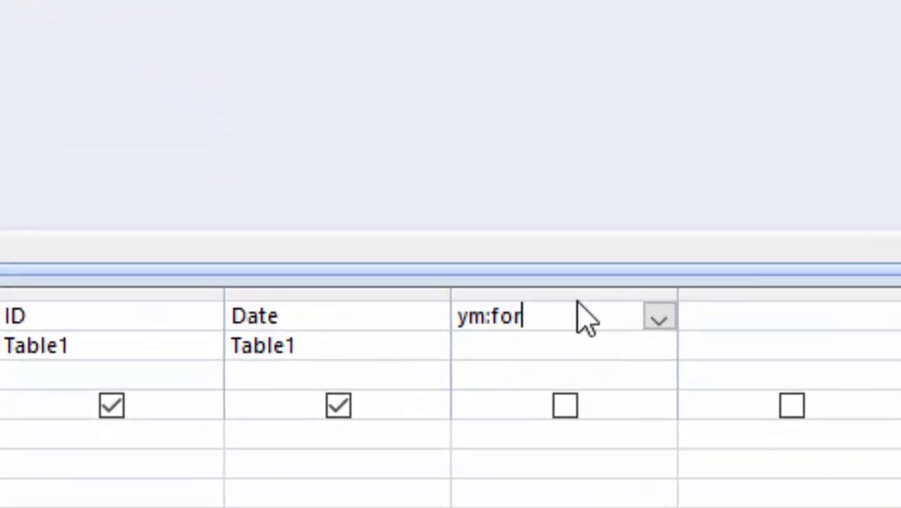
pyautogui.write('mat(')
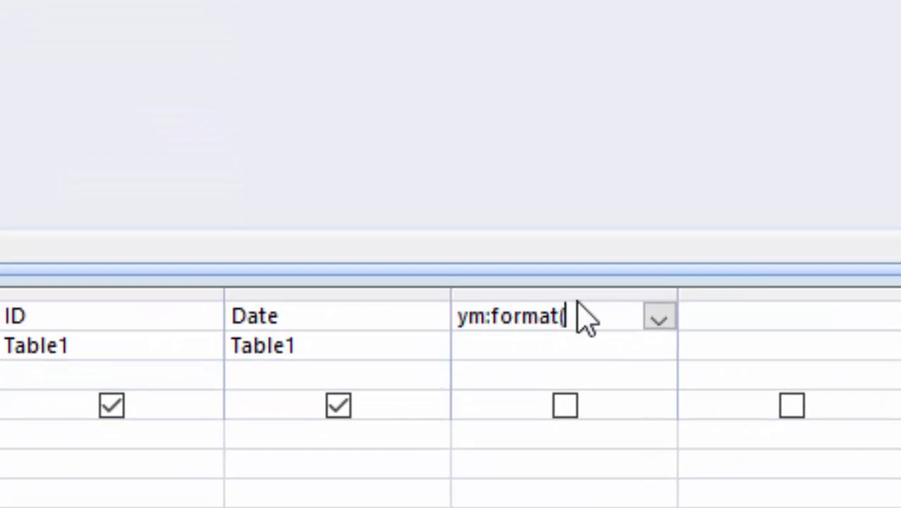
pyautogui.write('[')
pyautogui.write('Date]')
# In the Zoom editor, complete the ym expression as Format([Date],"mmmm"",""yyyy") and confirm
pyautogui.rightClick(613, 329)
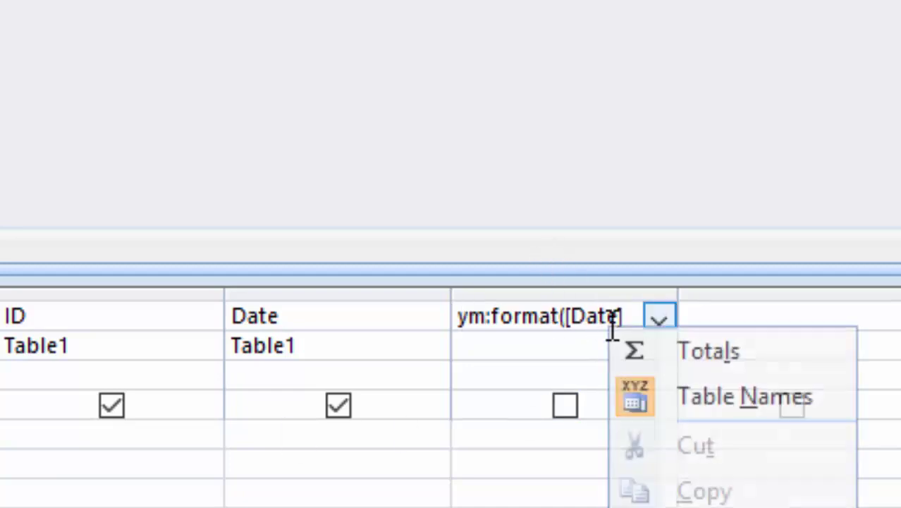
pyautogui.press('z')
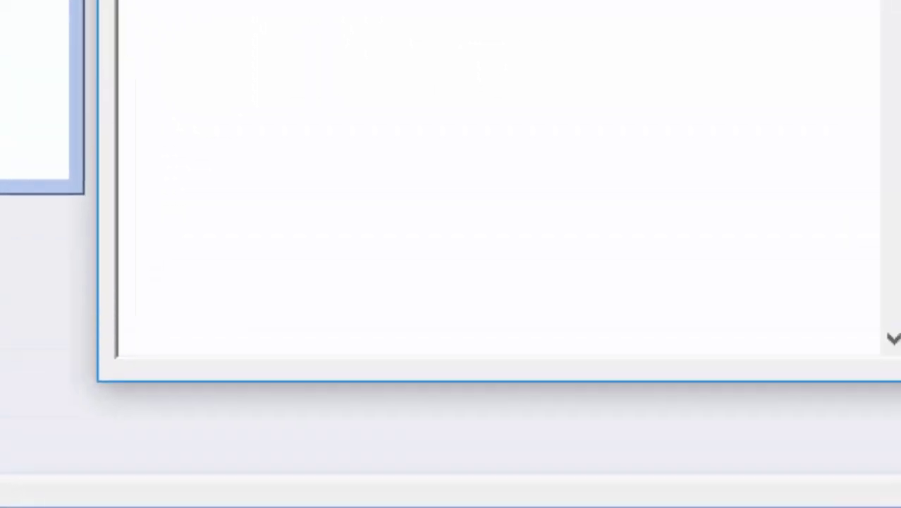
pyautogui.write(',')
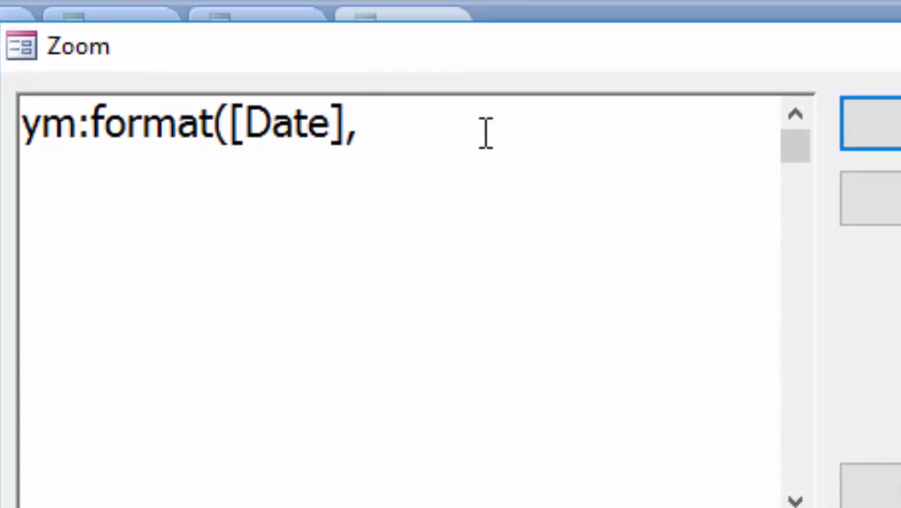
pyautogui.write('"')
pyautogui.write('mm')
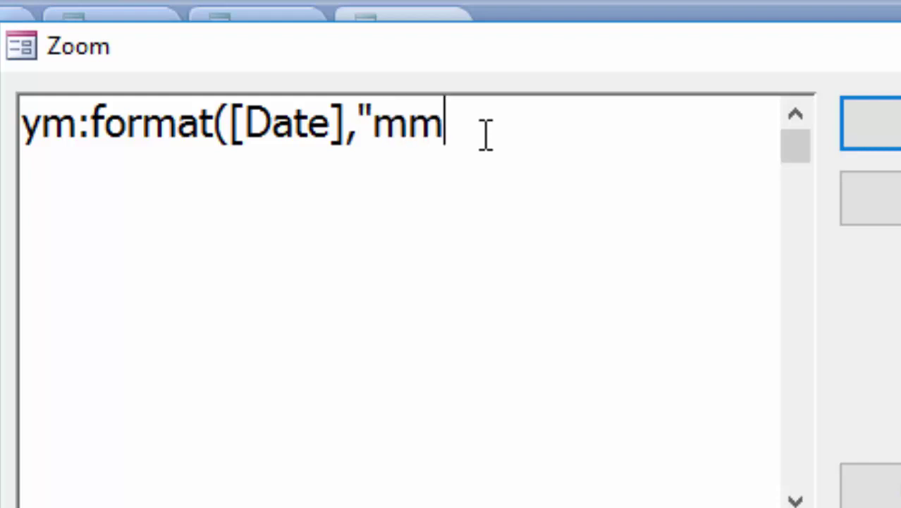
pyautogui.write('mm')
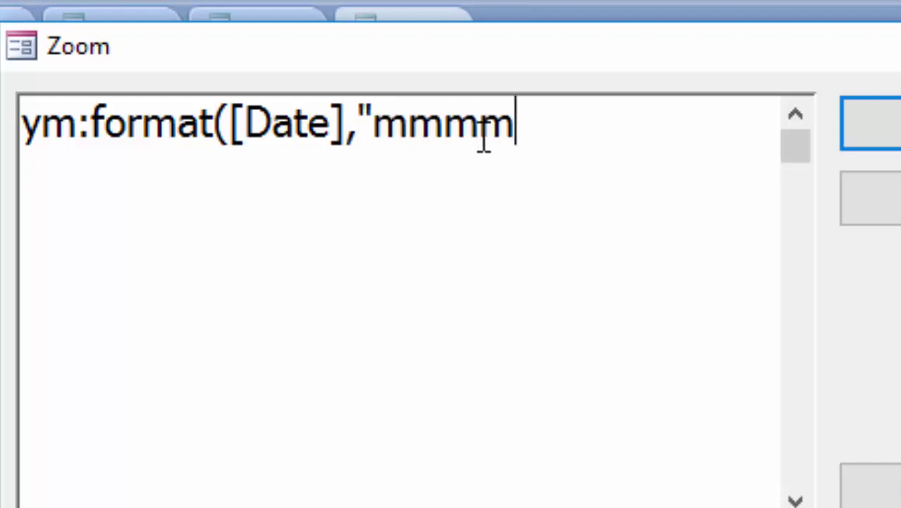
pyautogui.write('""')
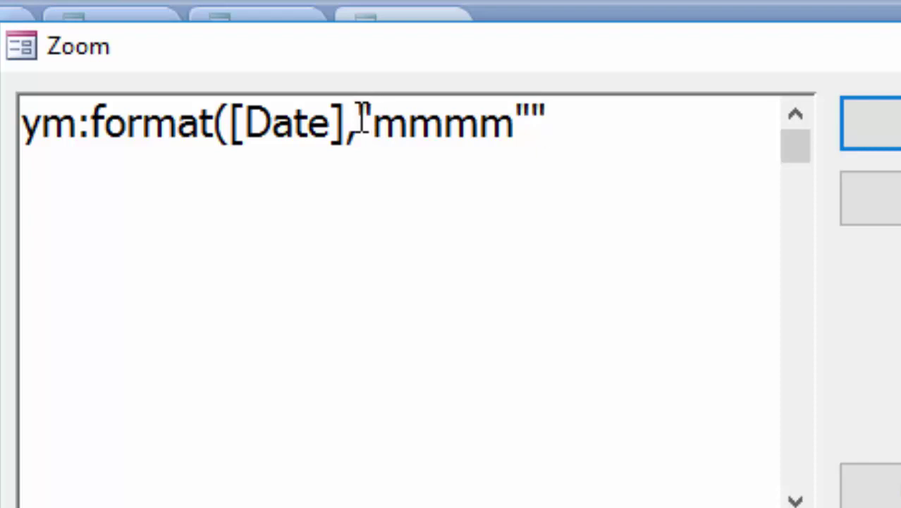
pyautogui.write(',yy')
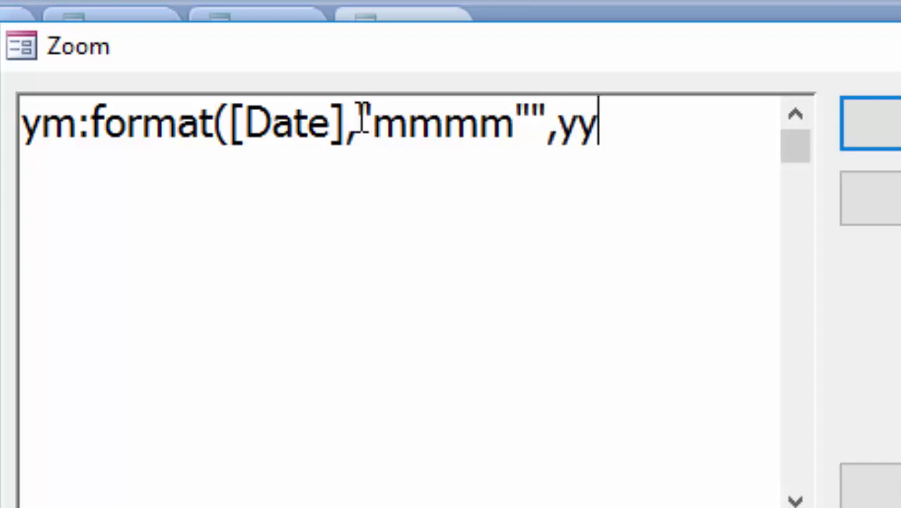
pyautogui.write('yy")')
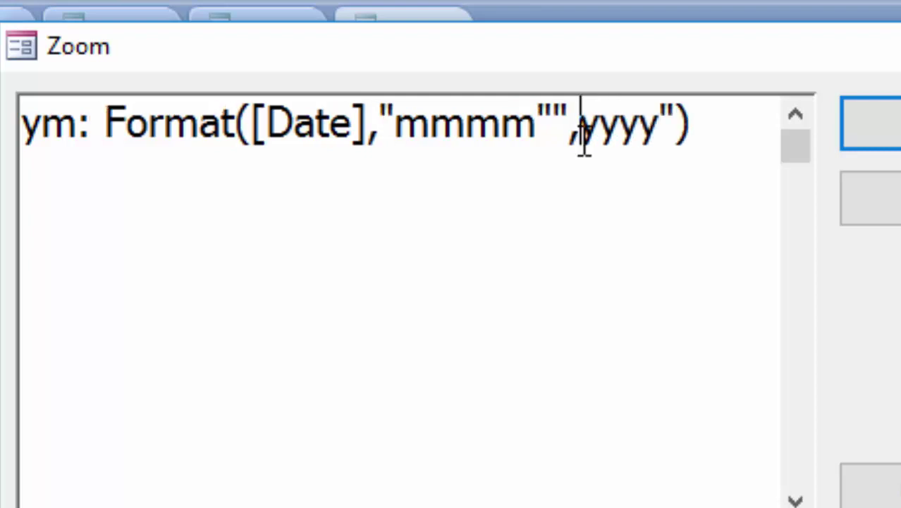
pyautogui.press('Left')
pyautogui.press('Left')
pyautogui.press('Left')
pyautogui.write('""')
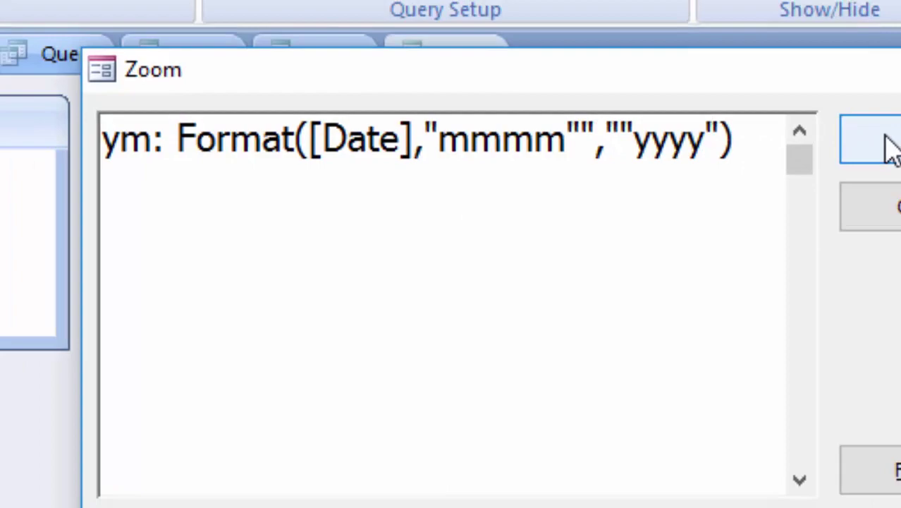
pyautogui.click(868, 127)
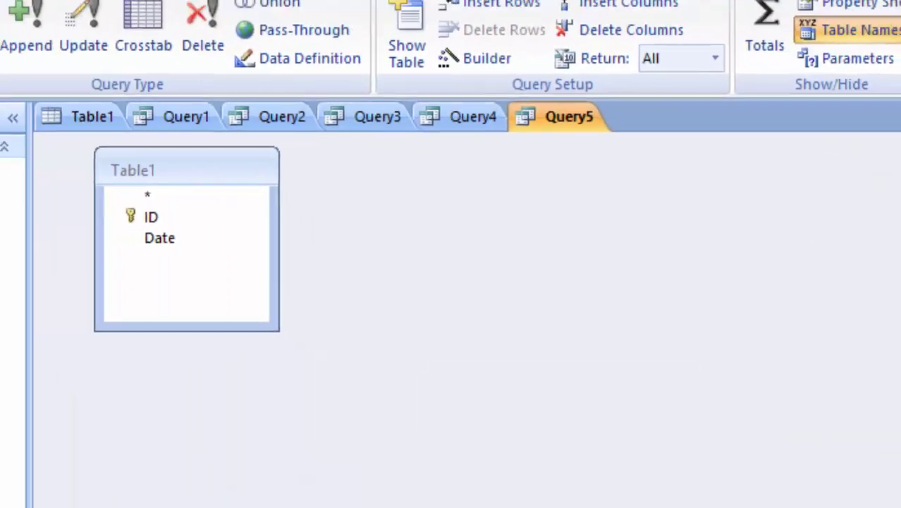
# Run Query5 to list ym values such as July,2020 for each row
pyautogui.click(68, 78)
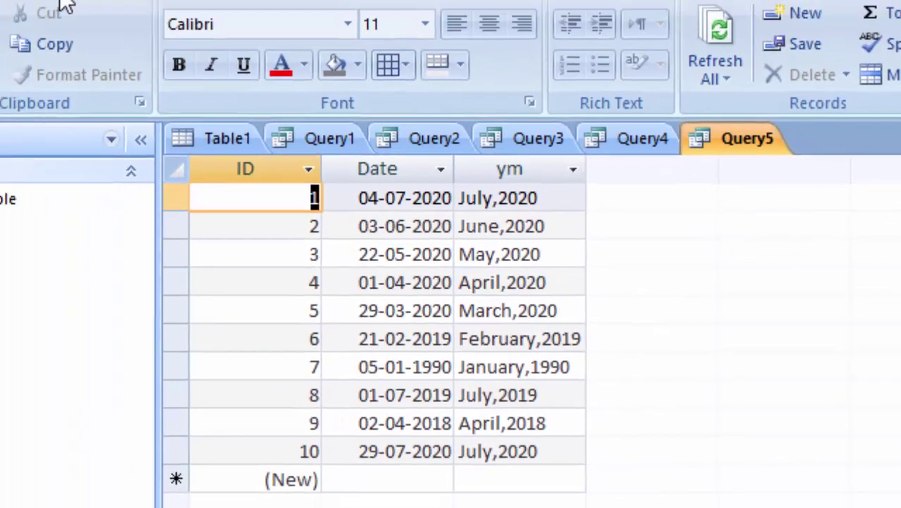
pyautogui.click(158, 45)
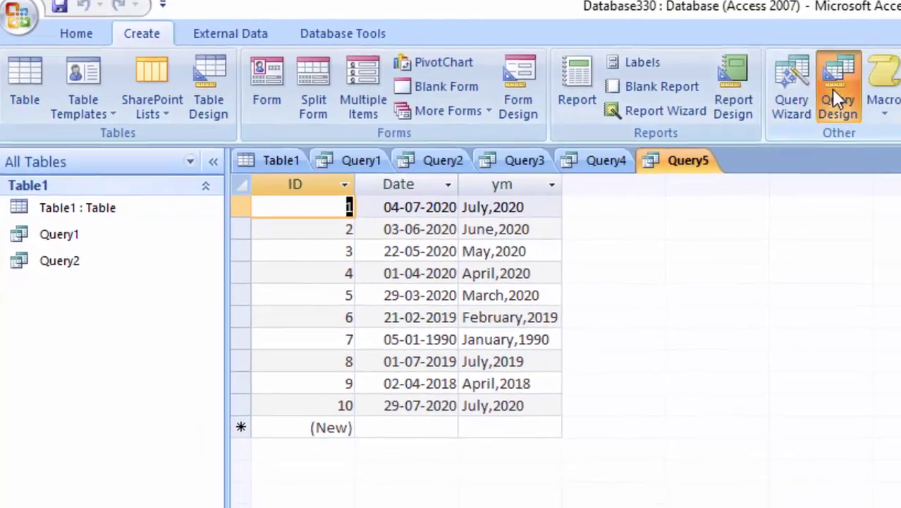
# Start a new query design on Table1 with the ID and Date fields in the grid
pyautogui.click(880, 99)
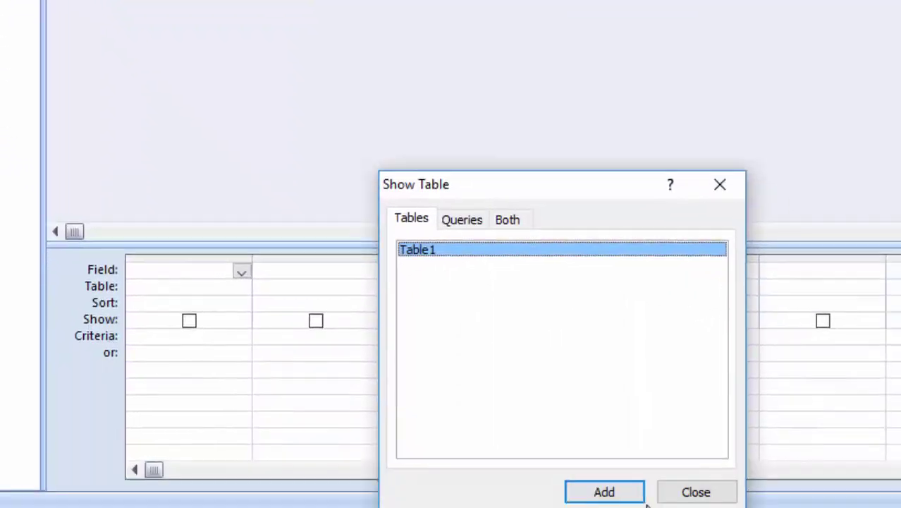
pyautogui.click(604, 492)
pyautogui.click(696, 492)
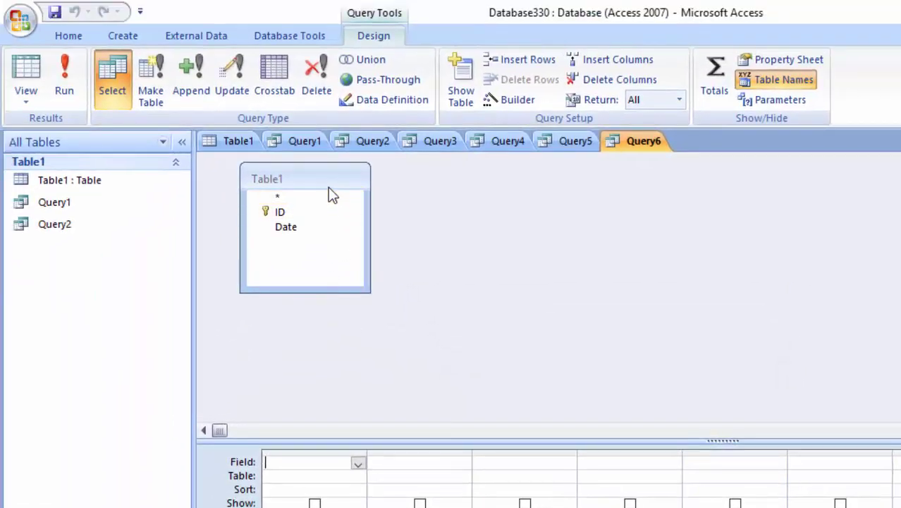
pyautogui.doubleClick(325, 181)
pyautogui.moveTo(328, 215); pyautogui.dragTo(324, 466)
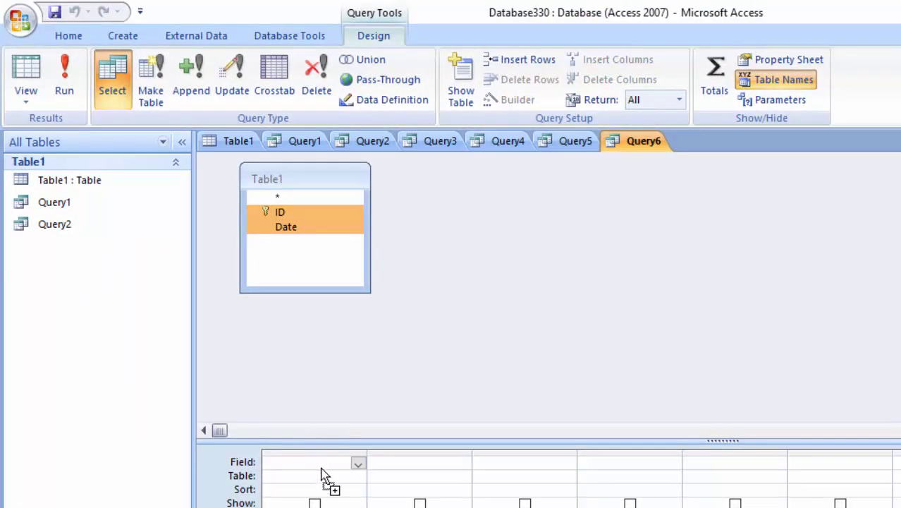
# Add the computed column DM: format([Date],"dd"",""mmmm"), finishing it in the Zoom box
pyautogui.click(500, 463)
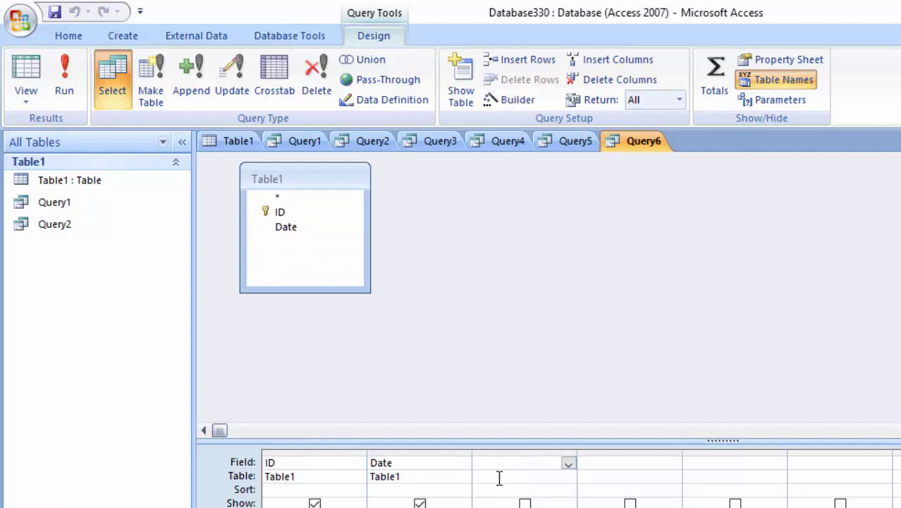
pyautogui.write('DM')
pyautogui.write('forma')
pyautogui.write('t([D')
pyautogui.write('at')
pyautogui.write('e')
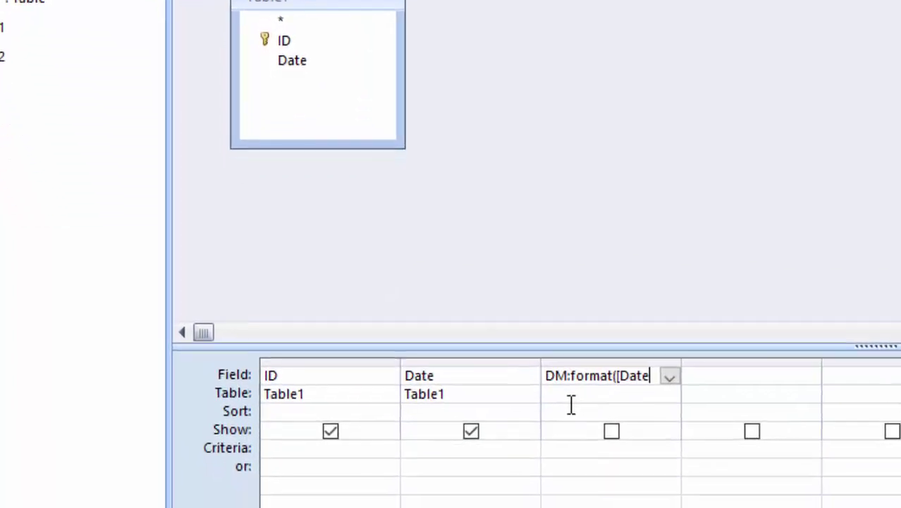
pyautogui.write(']')
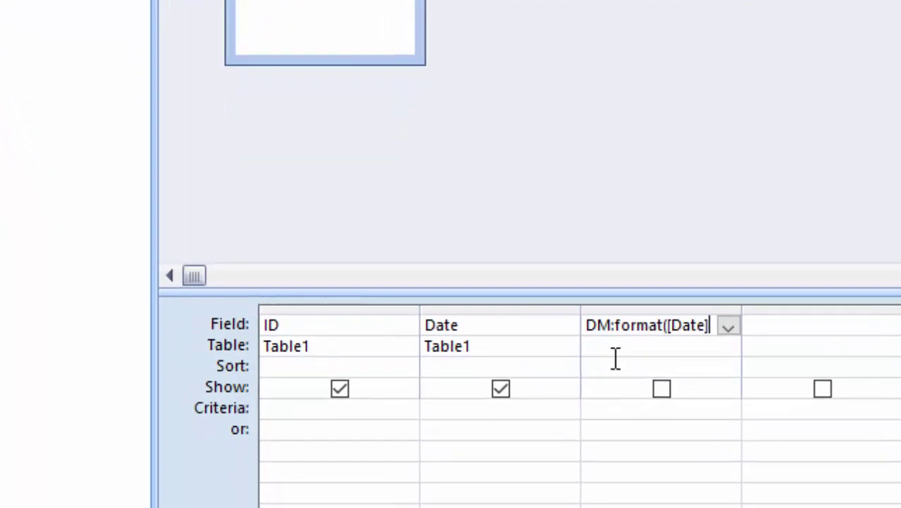
pyautogui.write(',')
pyautogui.write('"')
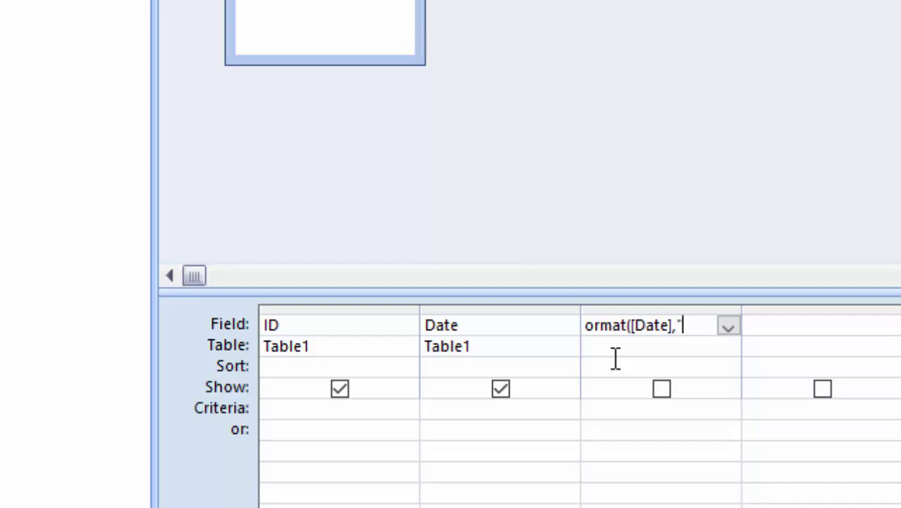
pyautogui.write('d')
pyautogui.write('d')
pyautogui.write('"')
pyautogui.write(',')
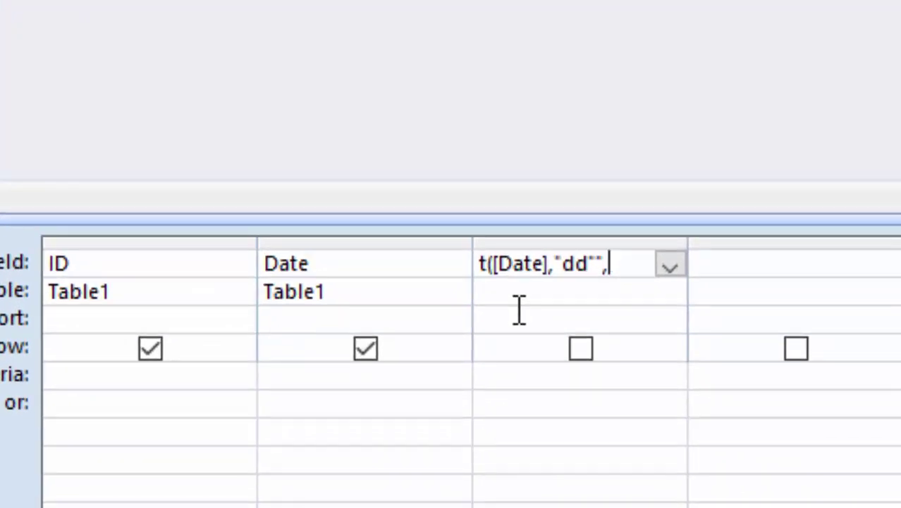
pyautogui.write('mm')
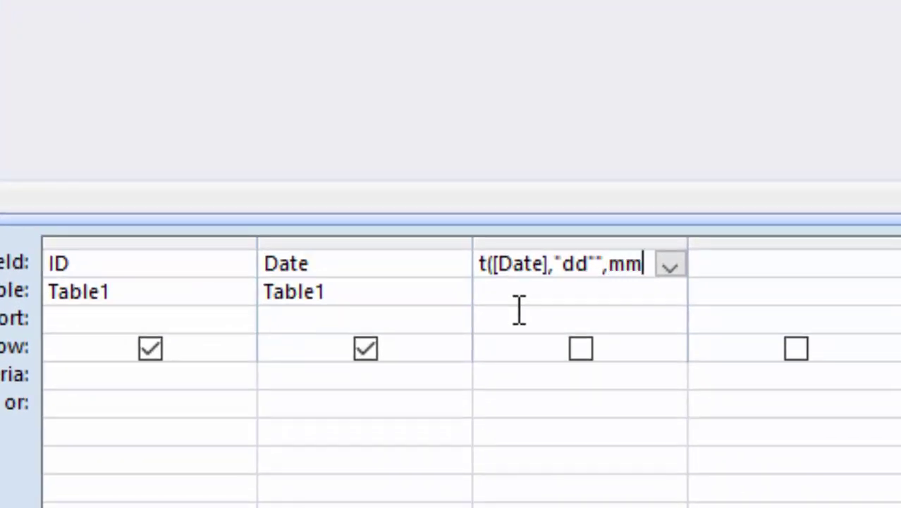
pyautogui.write('mm')
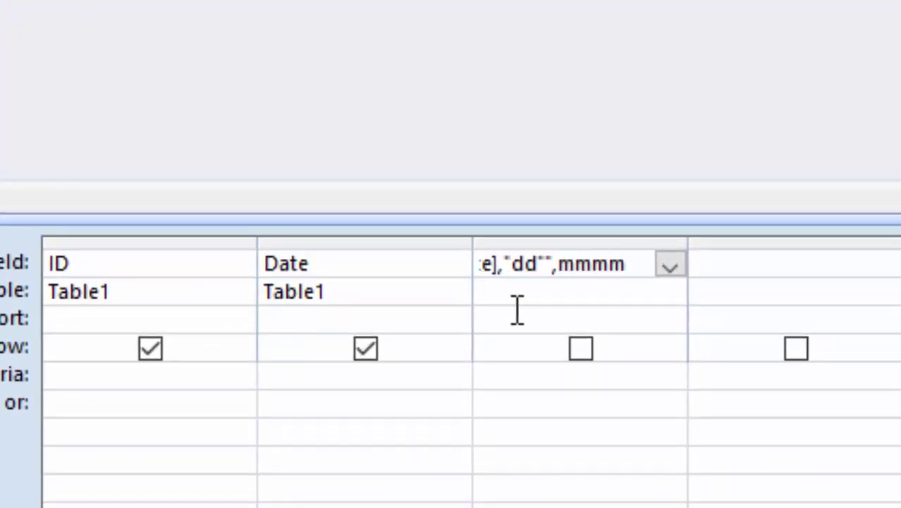
pyautogui.rightClick(562, 252)
pyautogui.press('z')
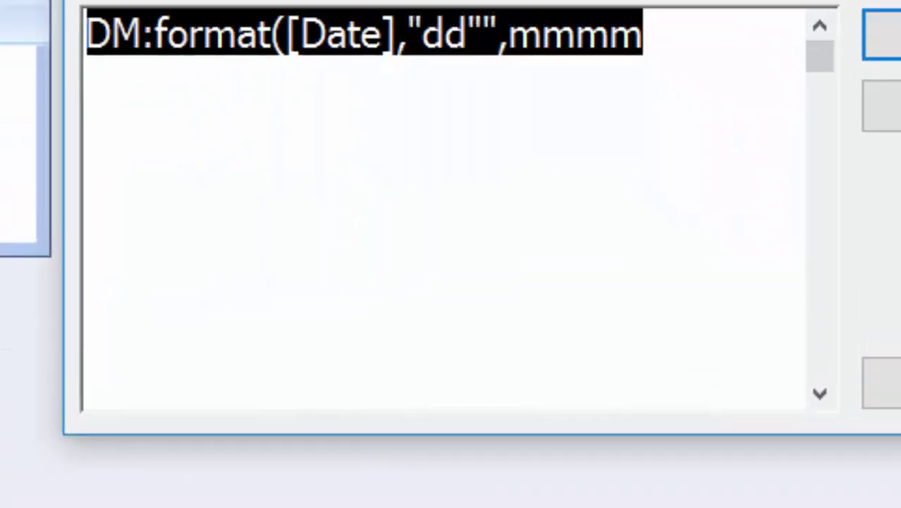
pyautogui.click(478, 90)
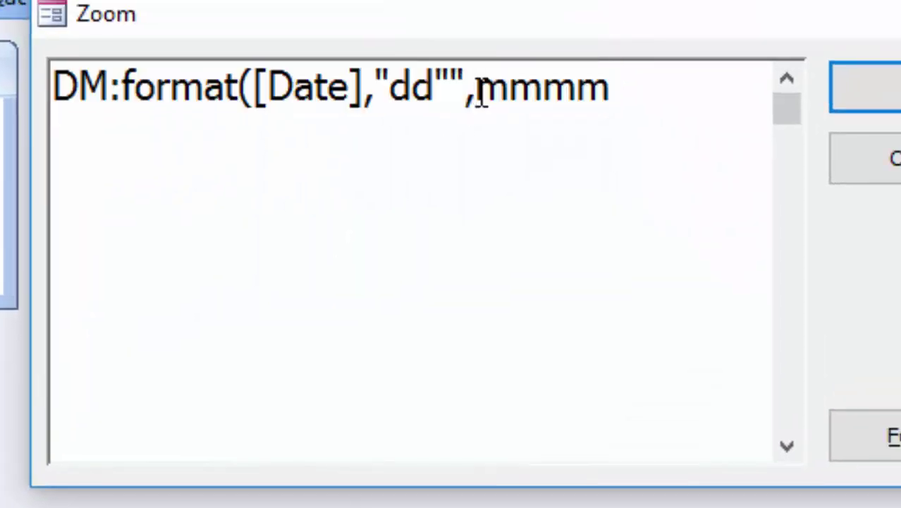
pyautogui.write('""')
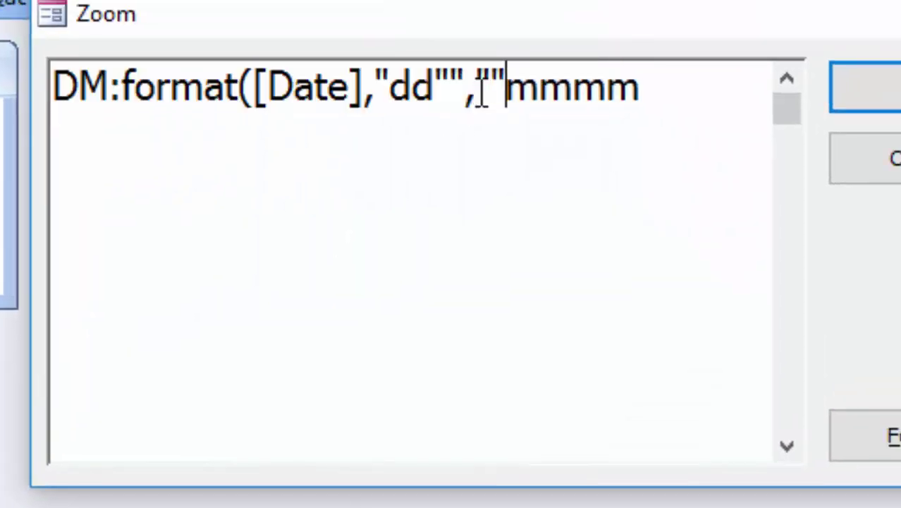
pyautogui.click(678, 93)
pyautogui.write('"')
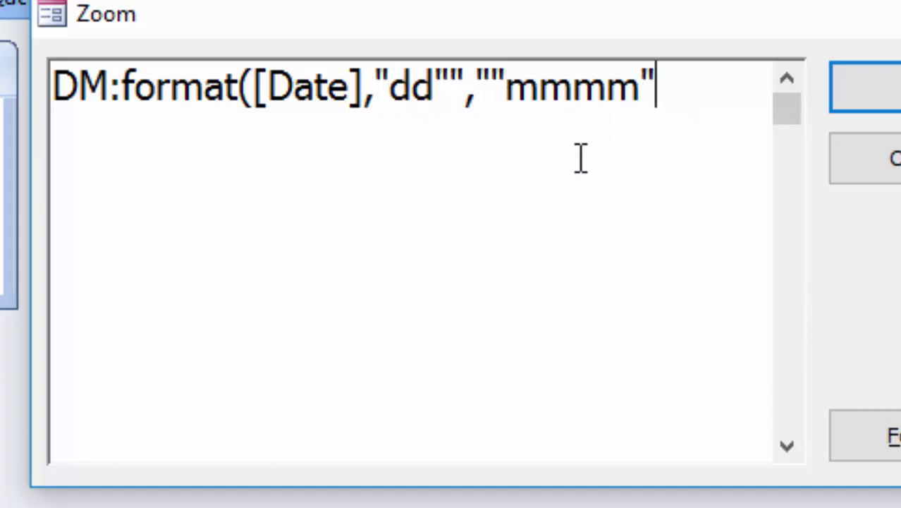
pyautogui.write(')')
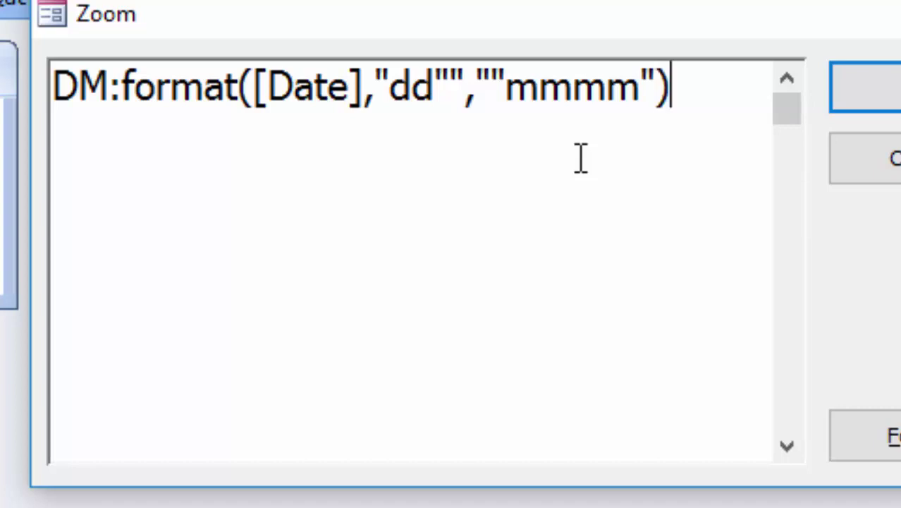
pyautogui.click(869, 88)
# Run Query6 to show its 10 records with DM values like 29,July
pyautogui.click(71, 76)
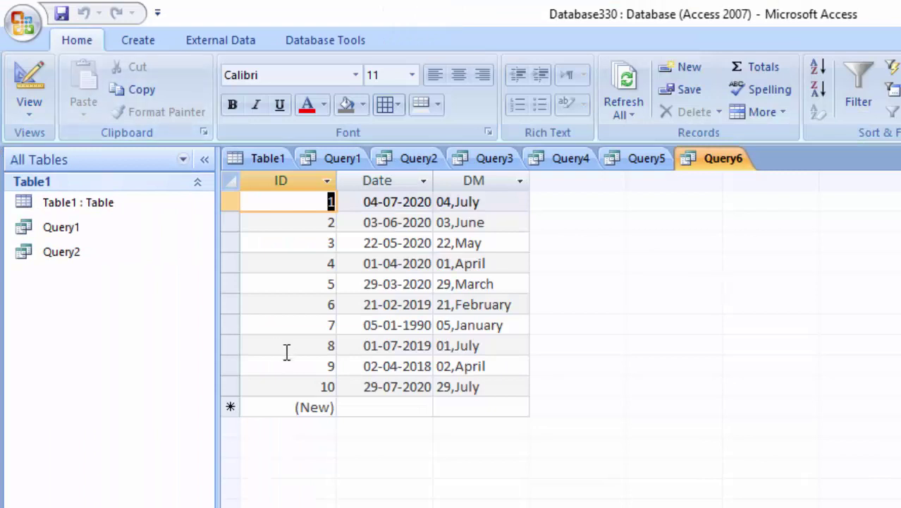